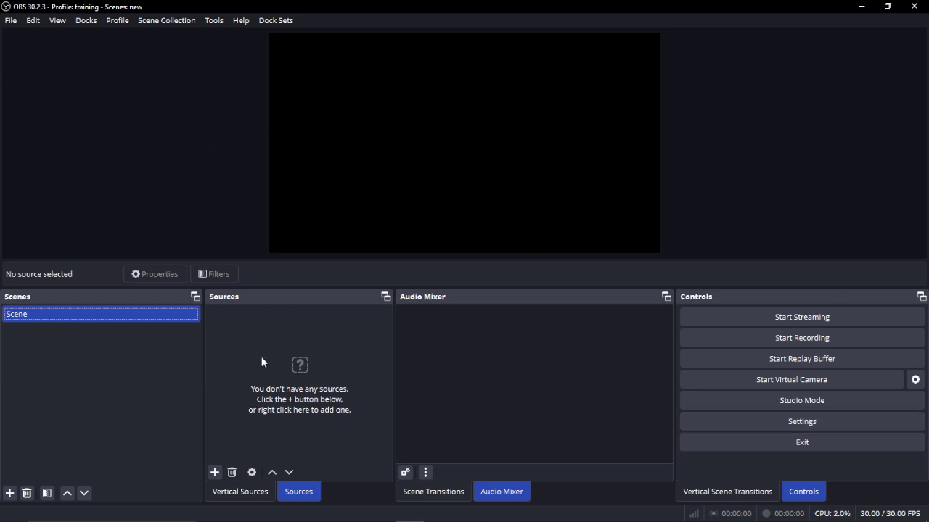
In Settings > Output, change Output Mode from Simple to Advanced.
click(435, 494)
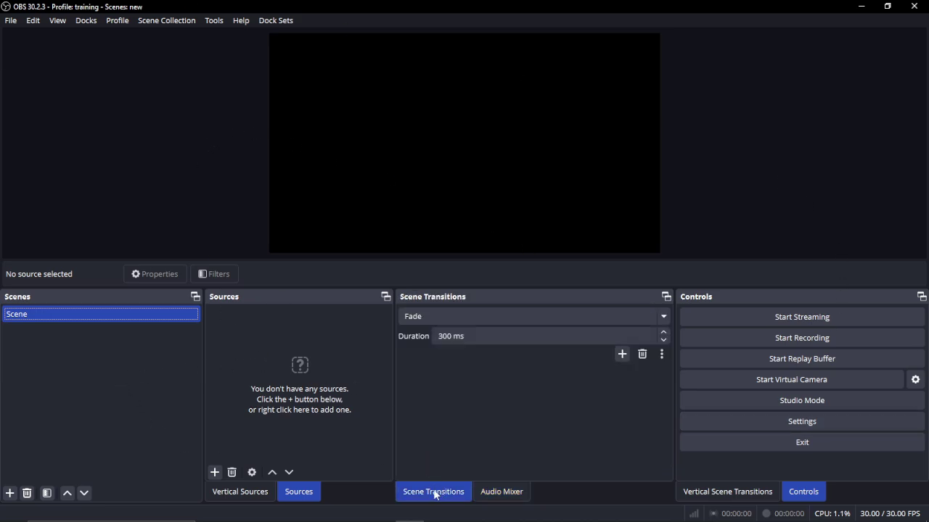
click(507, 493)
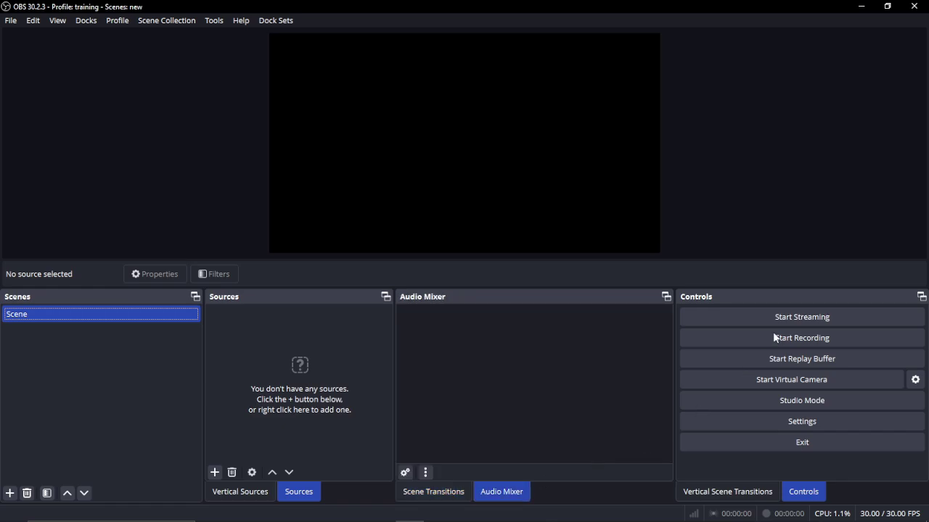
click(723, 418)
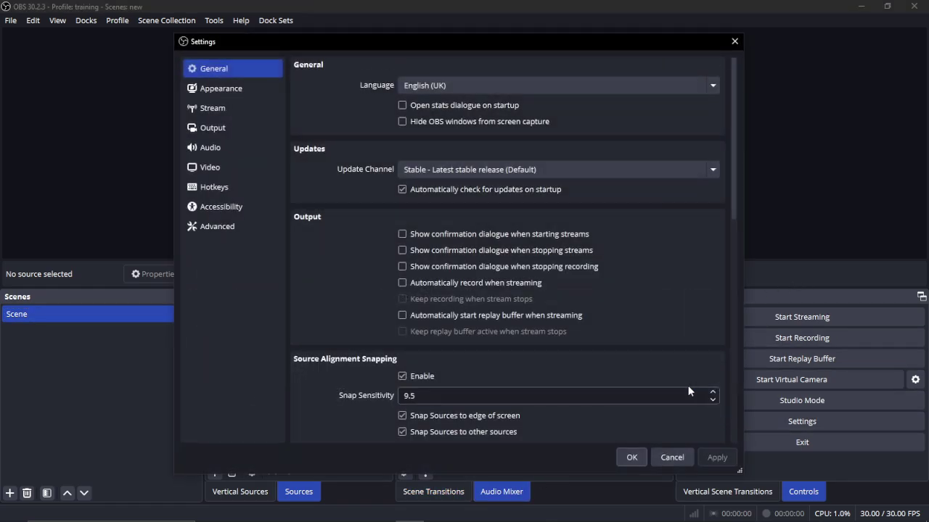
click(244, 127)
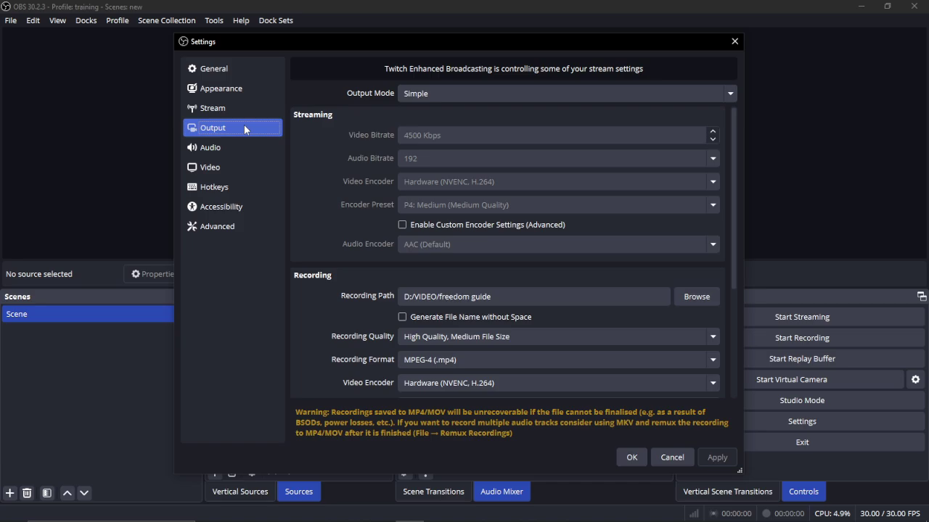
click(491, 93)
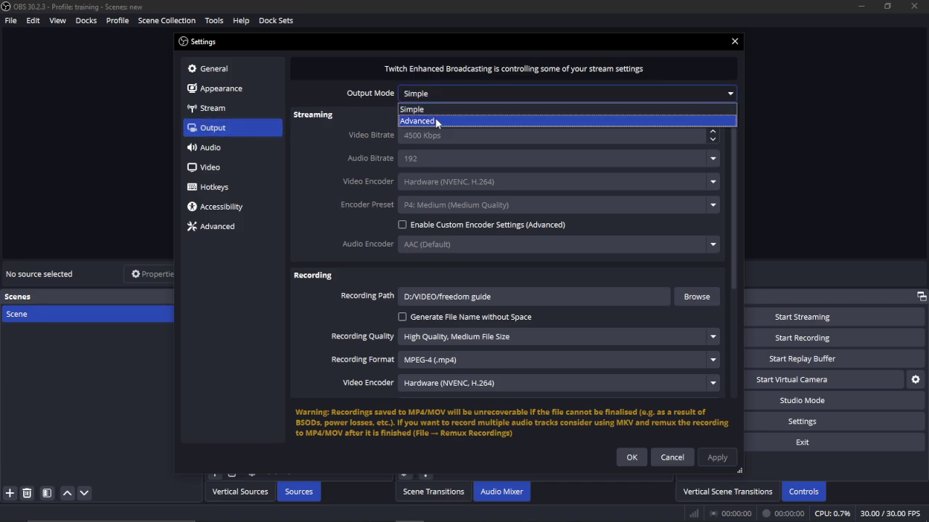
click(437, 121)
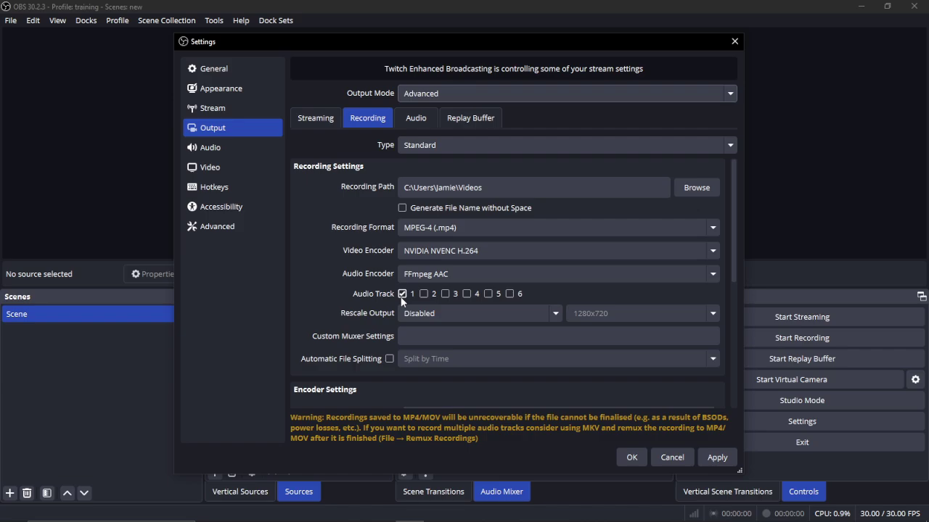
Create a 'my videos' folder under Videos and select it as the recording path.
click(697, 187)
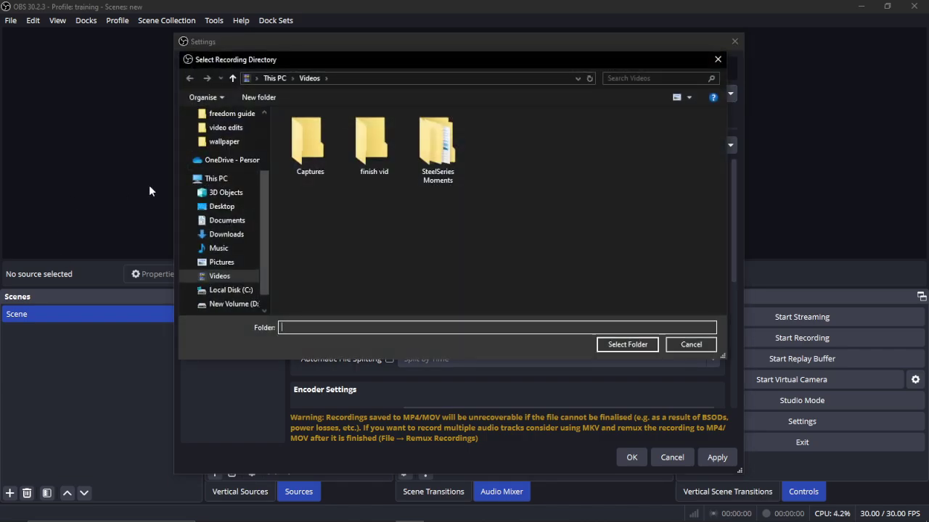
click(693, 344)
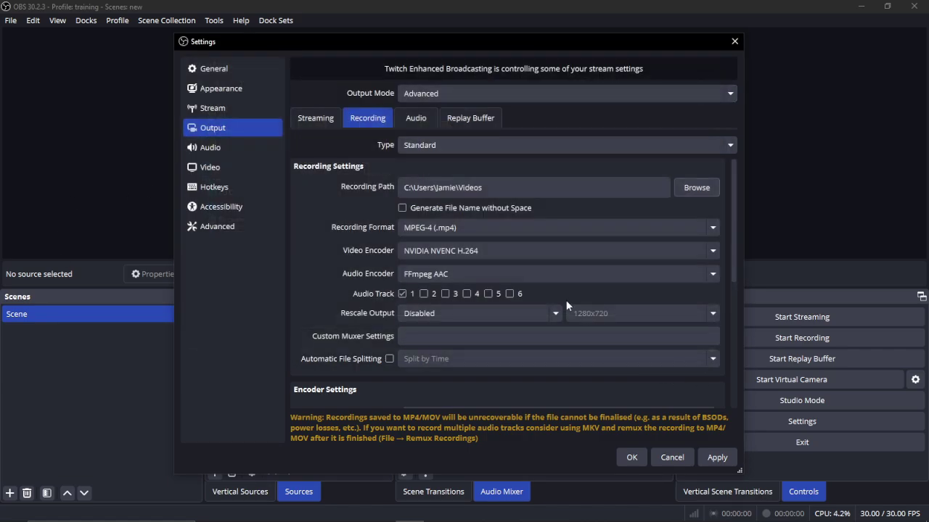
click(683, 188)
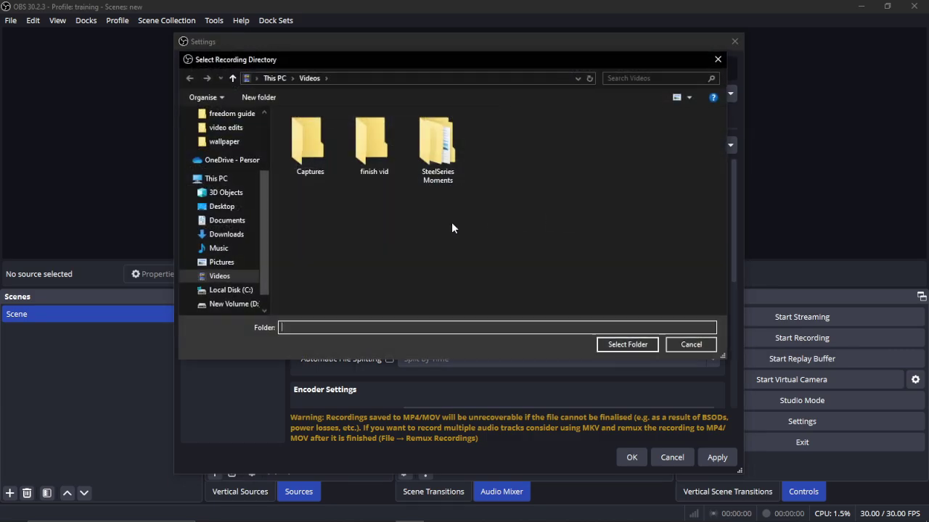
right_click(451, 239)
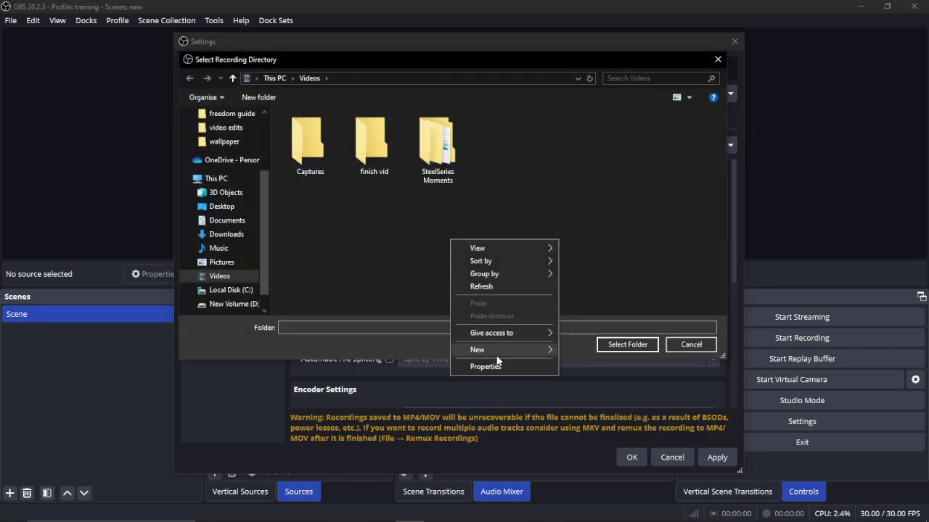
mouse_move(501, 351)
click(569, 348)
text(my )
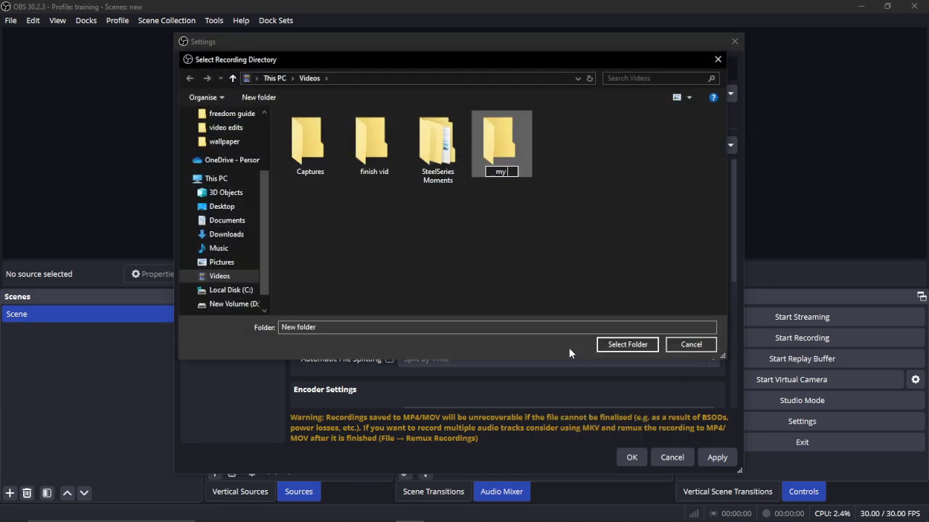
text(vivdeo)
key(BackSpace)
key(BackSpace)
key(BackSpace)
key(BackSpace)
text(deos)
key(Return)
click(626, 344)
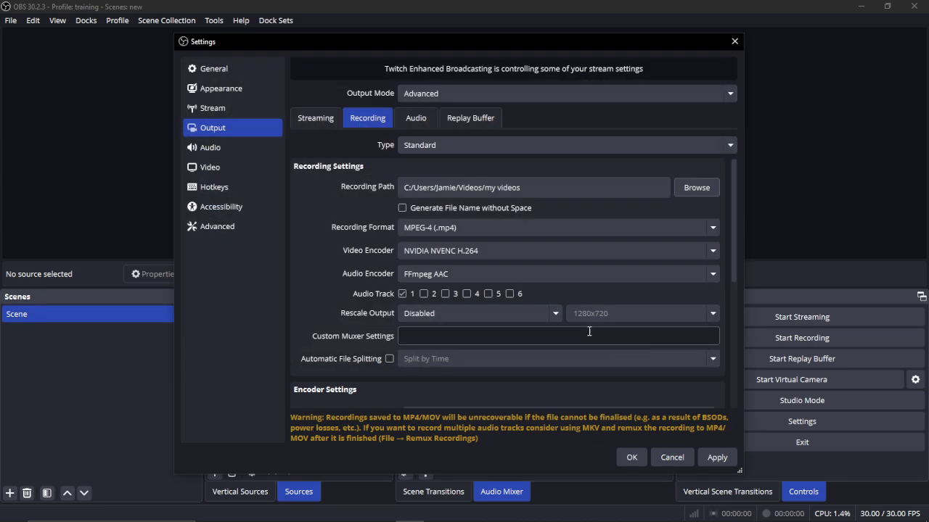
click(438, 254)
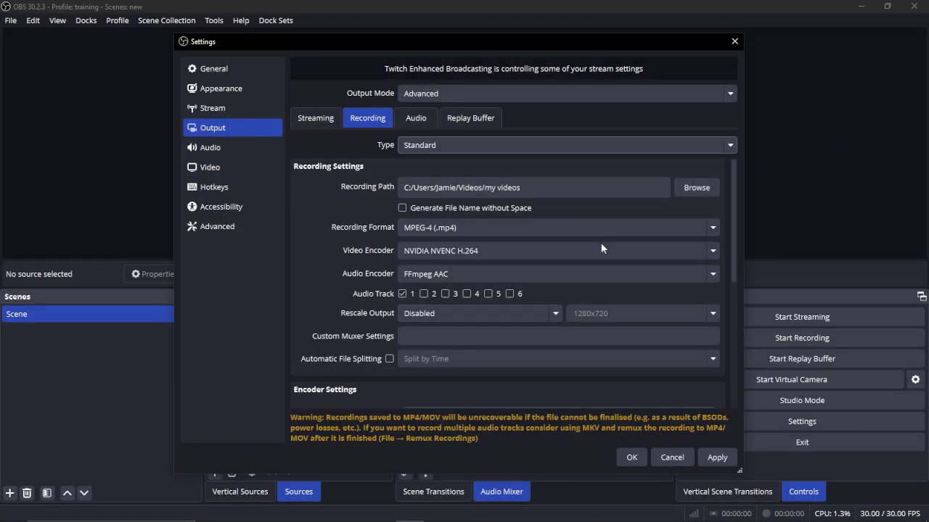
Set the recording encoder to CBR at 6000 Kbps with a 2 s keyframe interval.
drag(733, 264, 722, 355)
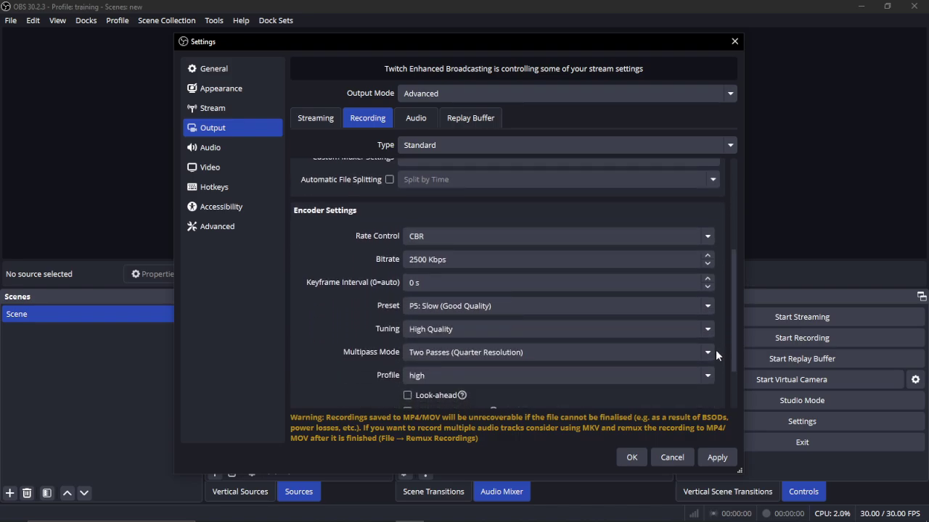
click(472, 238)
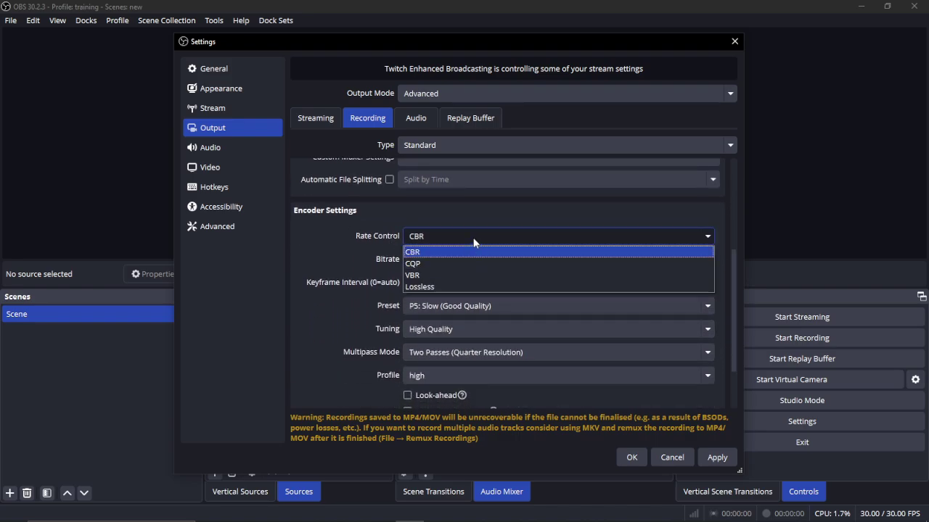
click(416, 253)
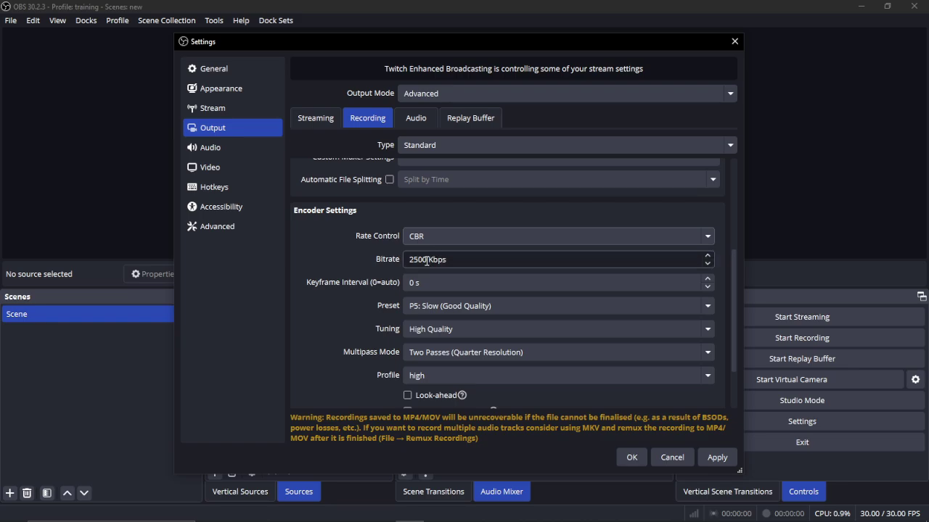
double_click(427, 260)
text(6)
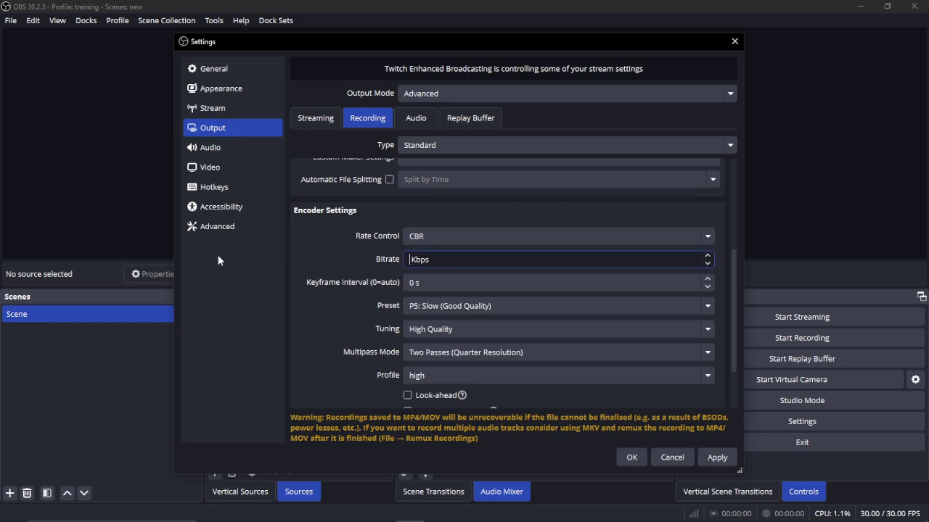
text(000)
click(709, 279)
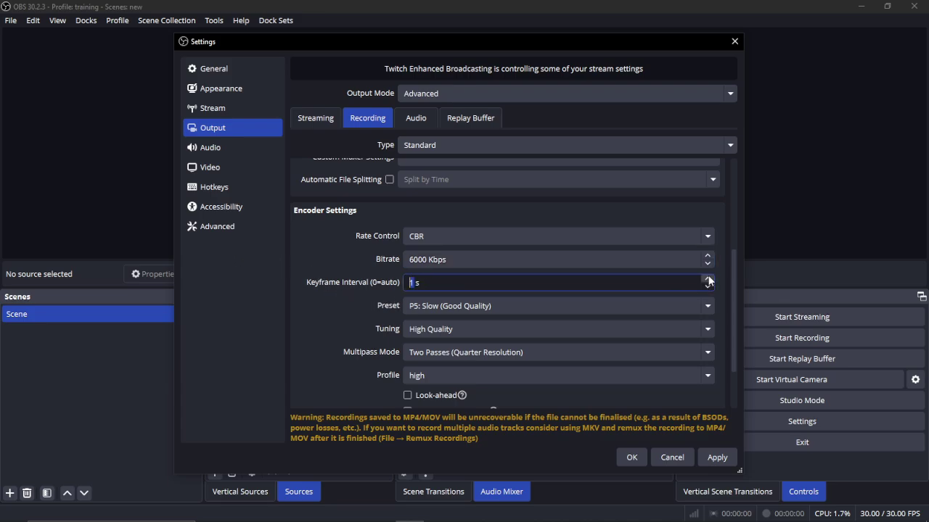
click(708, 279)
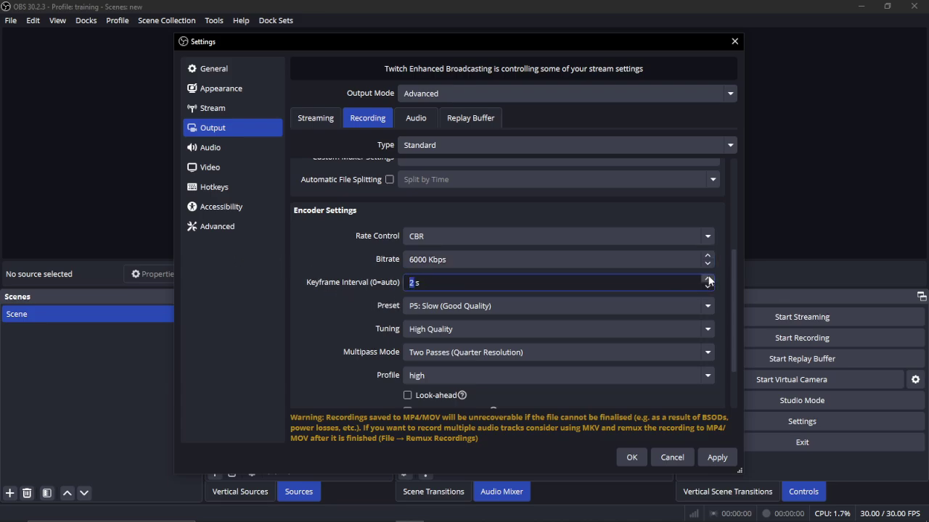
click(470, 307)
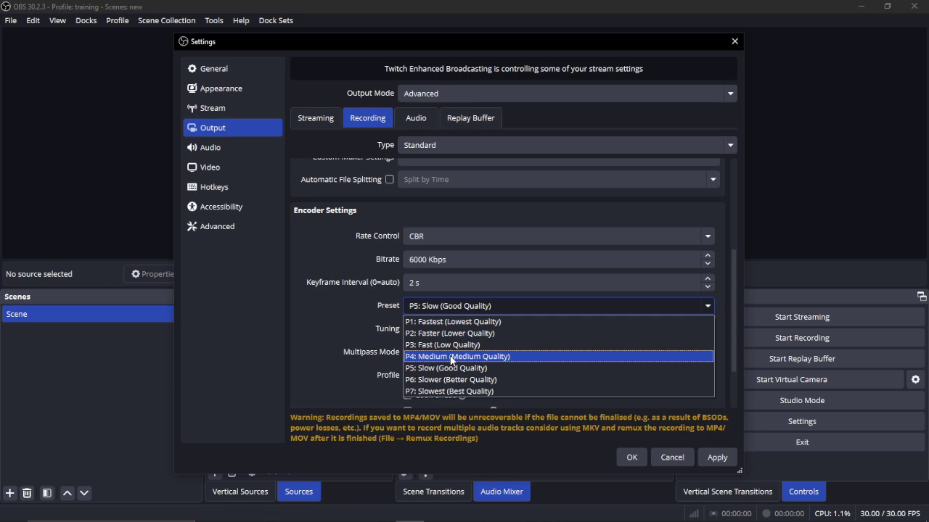
Choose preset P4: Medium (Medium Quality) and keep multipass at Two Passes (Quarter Resolution).
click(451, 357)
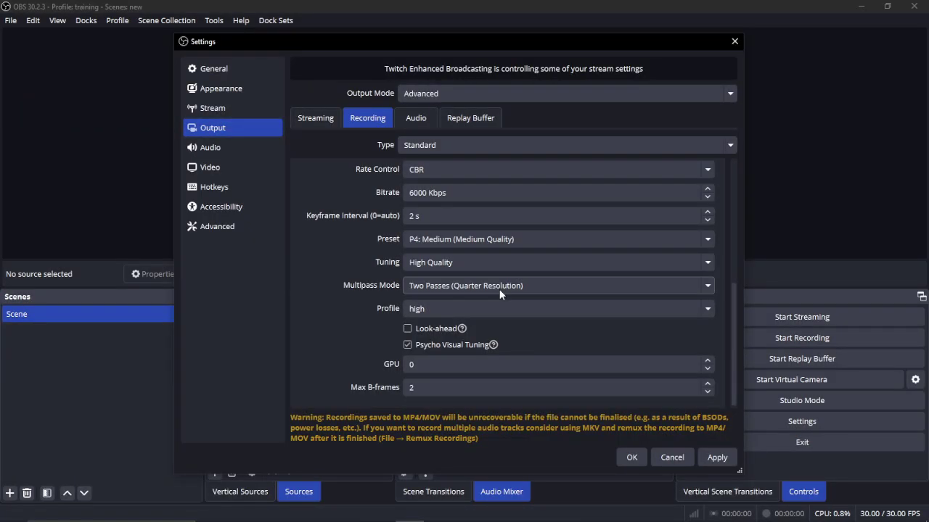
click(463, 291)
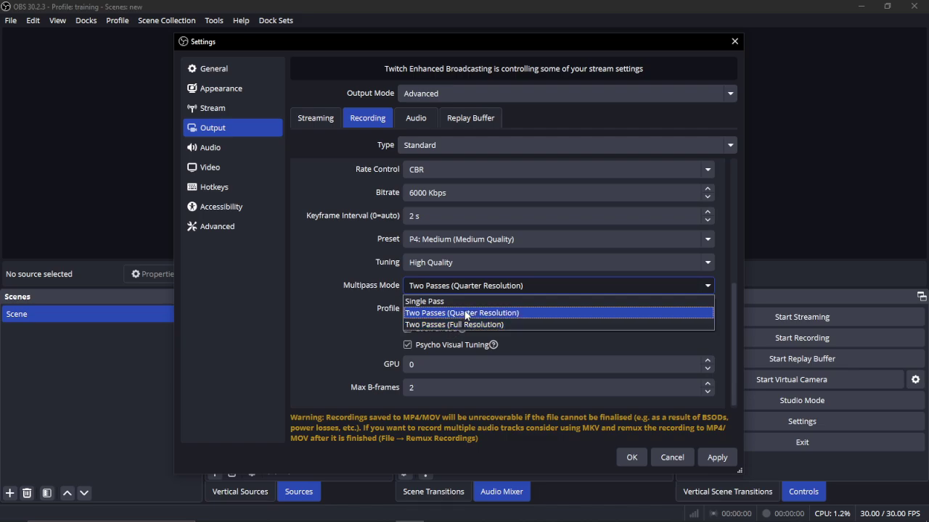
click(466, 314)
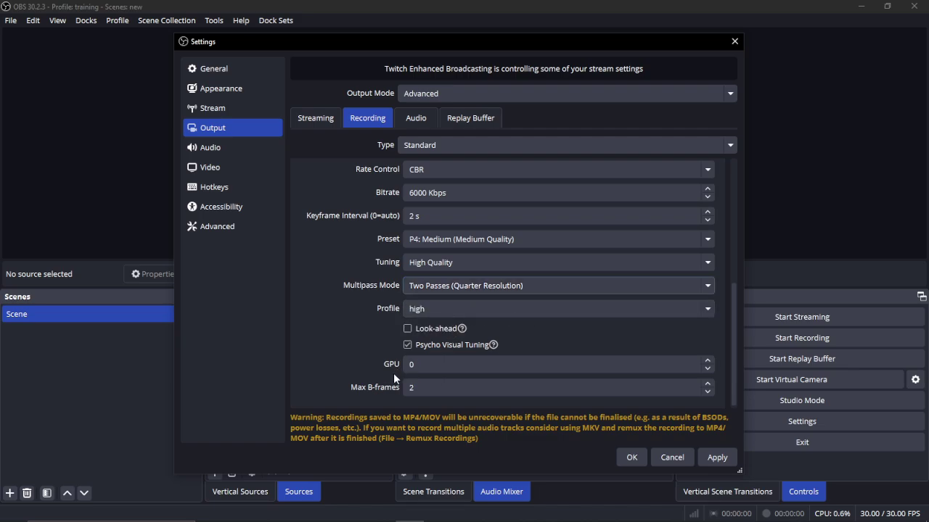
click(409, 124)
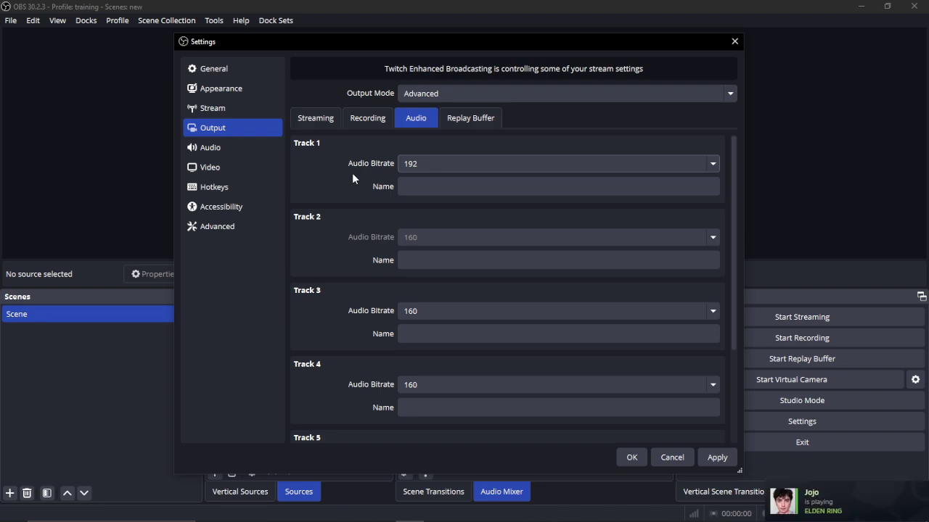
Set Track 1 audio bitrate to 320, leaving Tracks 2–4 at 160.
click(417, 164)
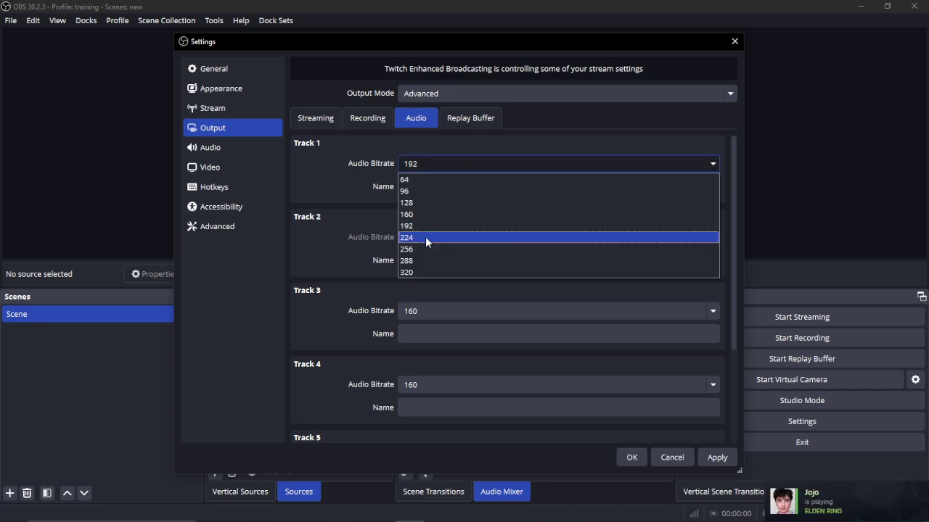
click(407, 273)
click(447, 164)
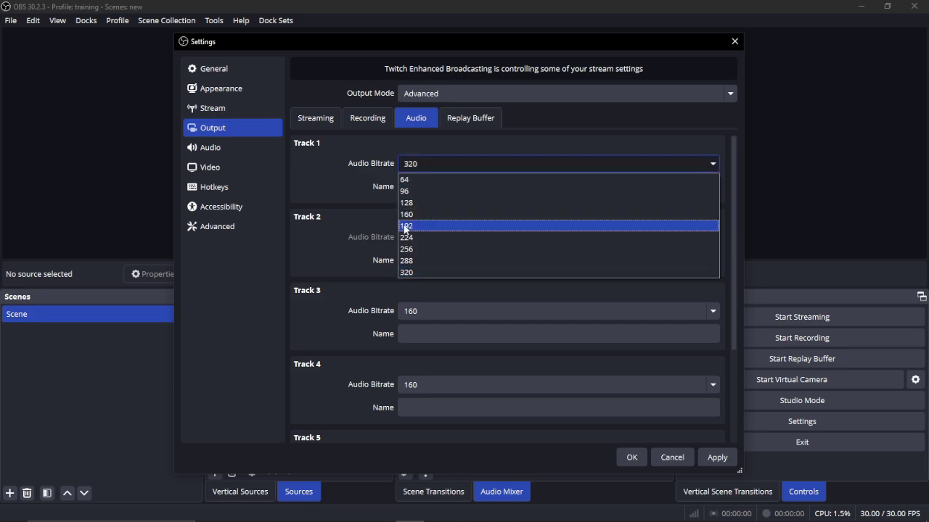
click(411, 228)
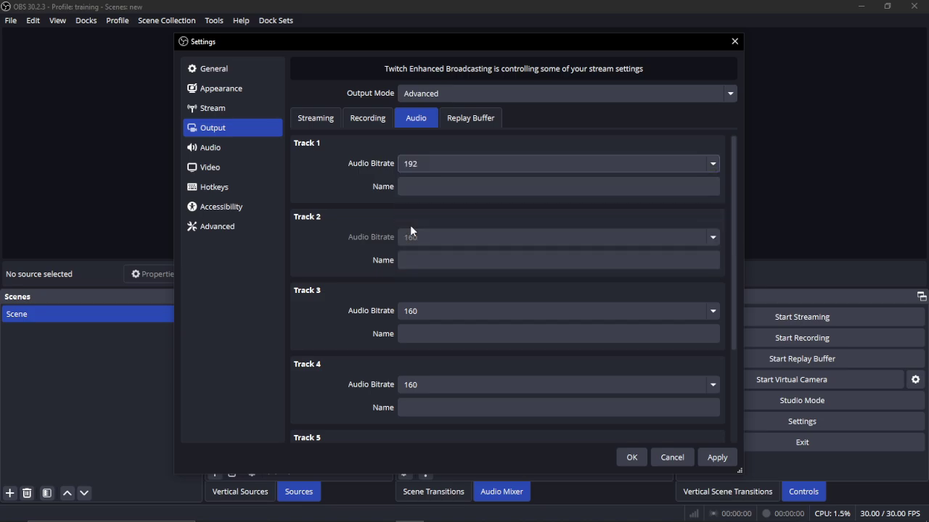
click(430, 165)
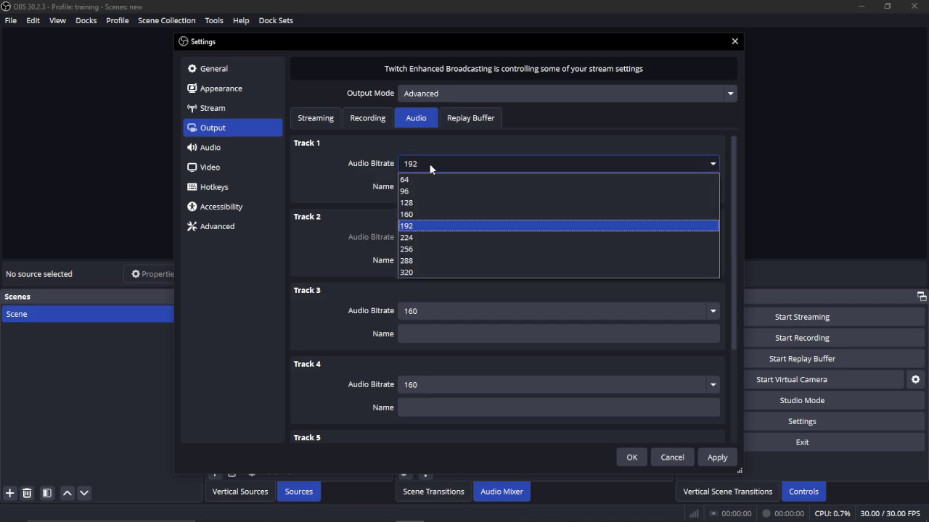
click(407, 272)
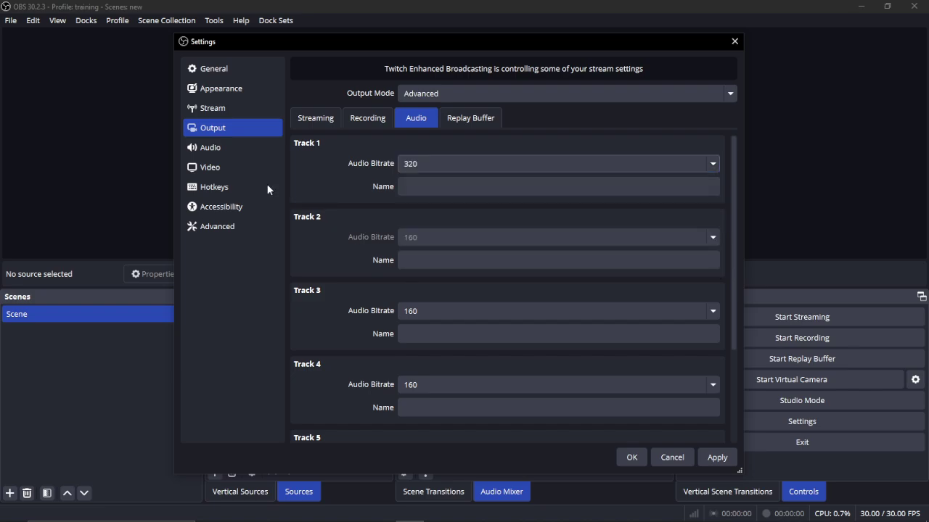
Set video to 60 FPS with a 1600x900 base canvas, 1280x720 output and Bicubic downscaling.
click(216, 167)
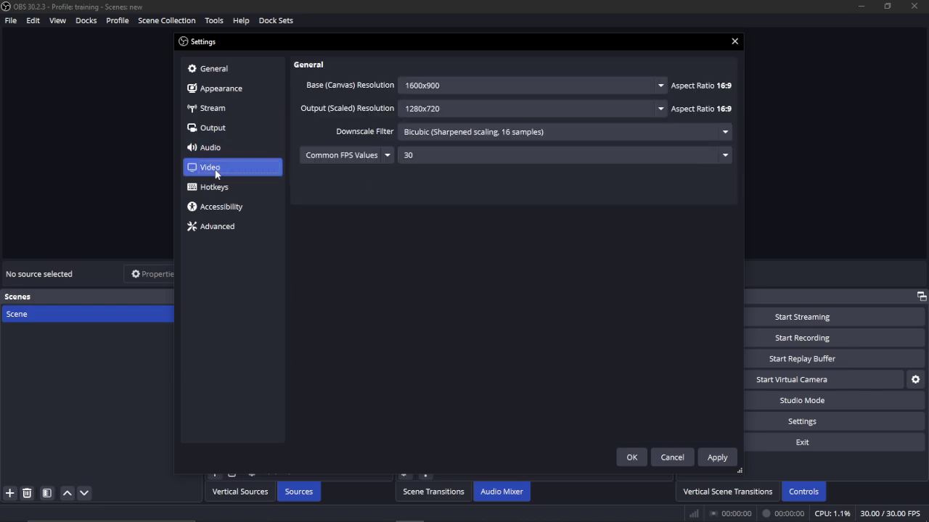
click(499, 90)
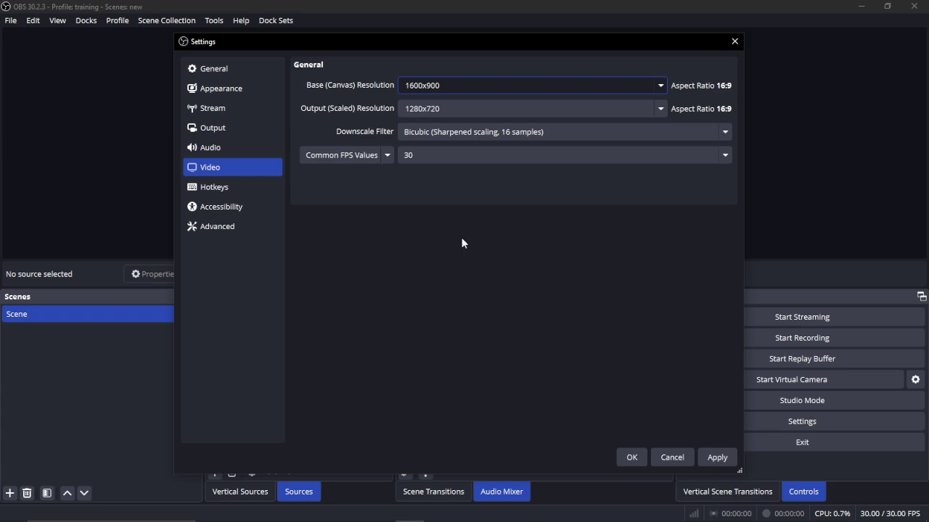
click(662, 85)
click(459, 111)
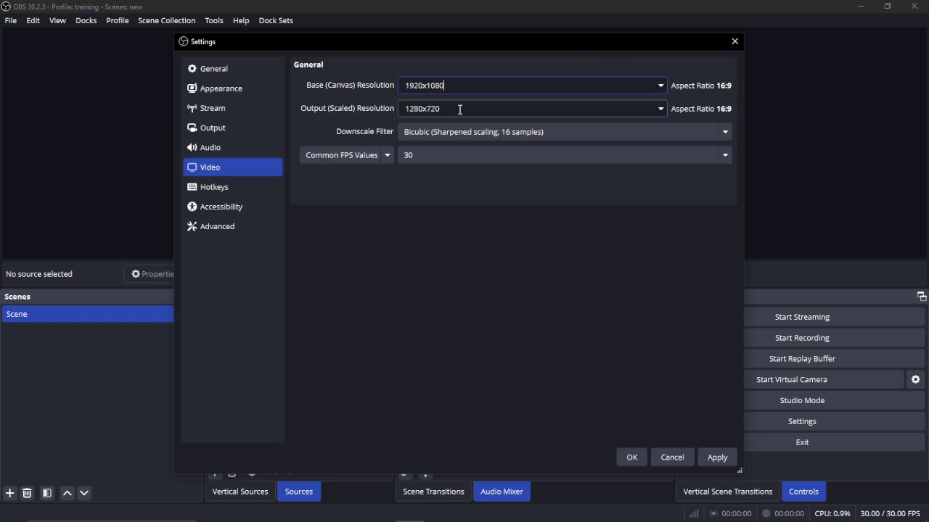
click(516, 131)
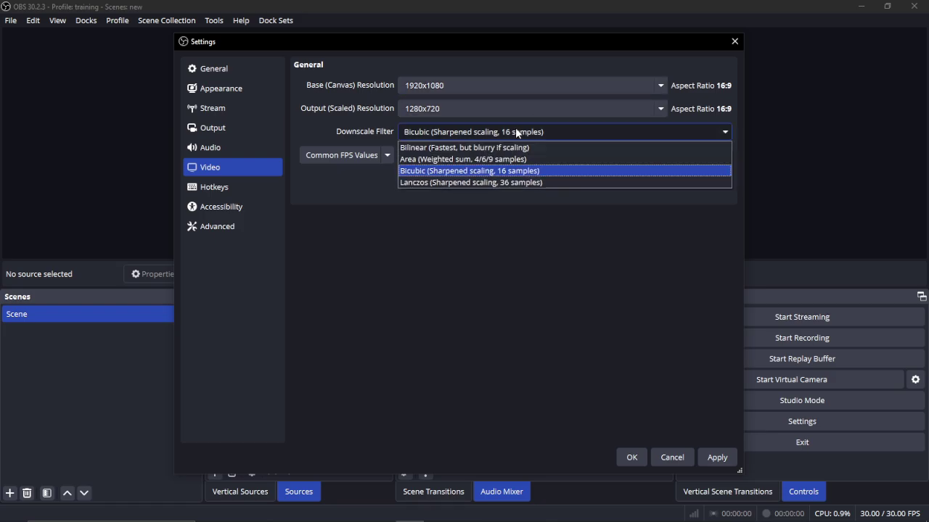
click(456, 173)
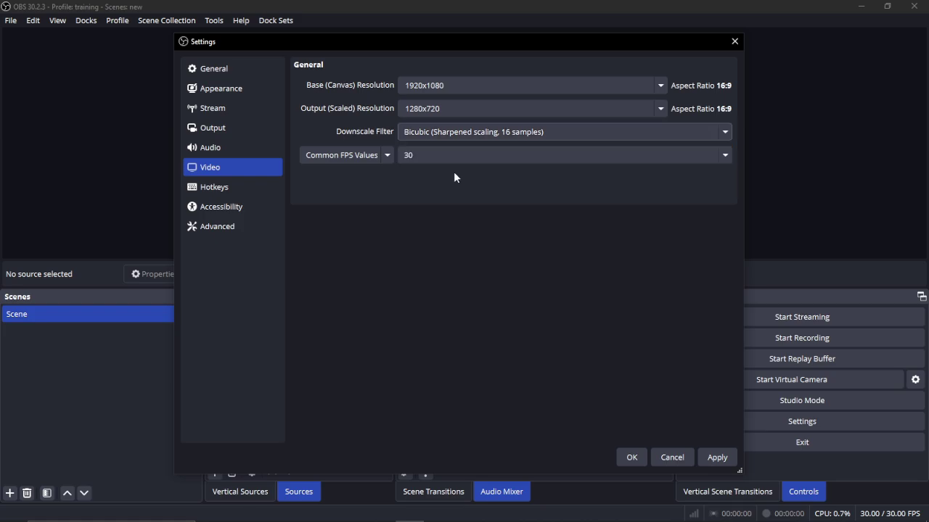
click(679, 154)
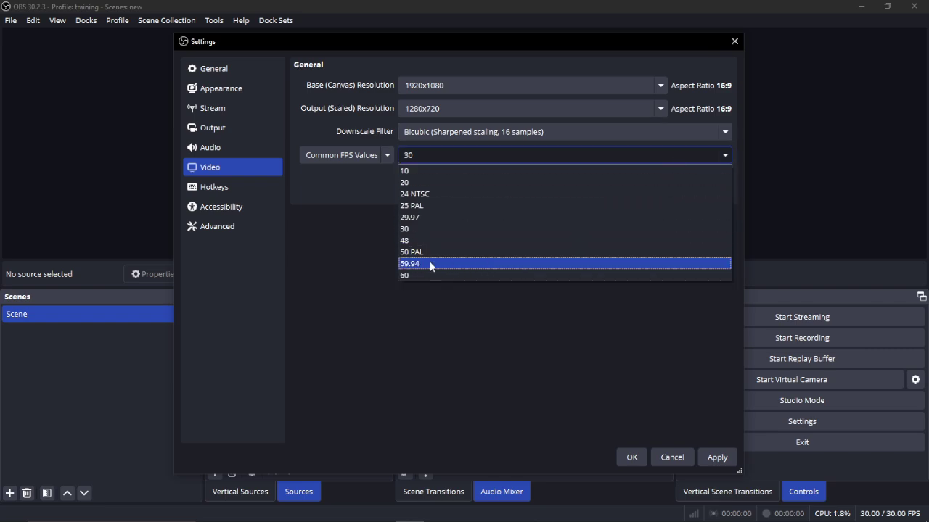
click(418, 276)
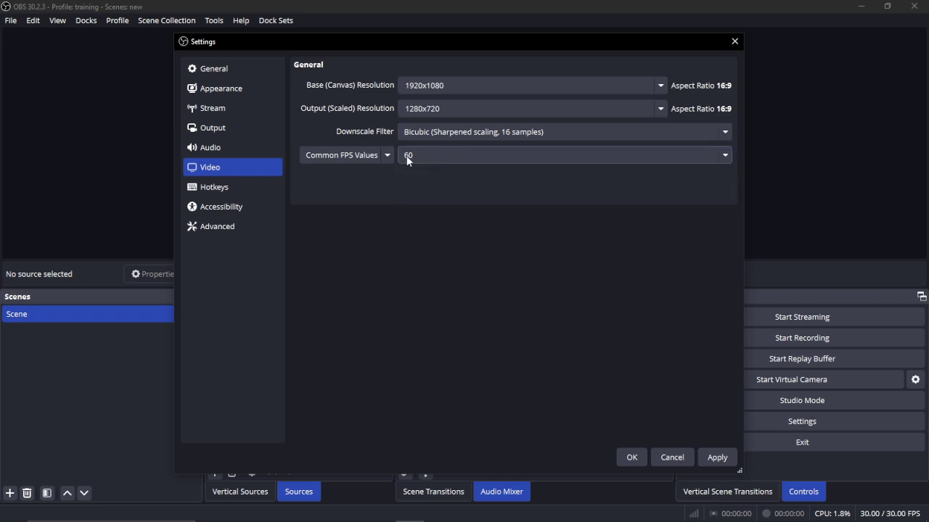
click(385, 156)
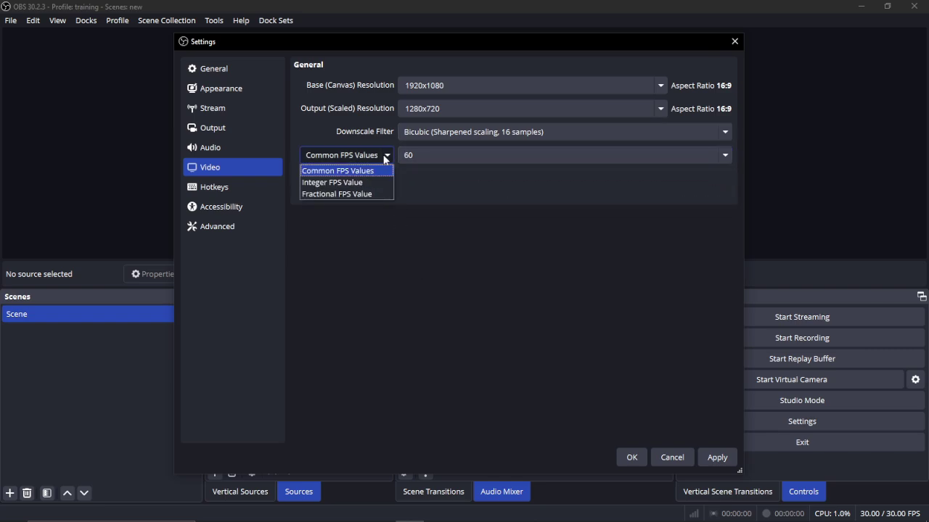
click(384, 156)
double_click(435, 84)
text(1600x900)
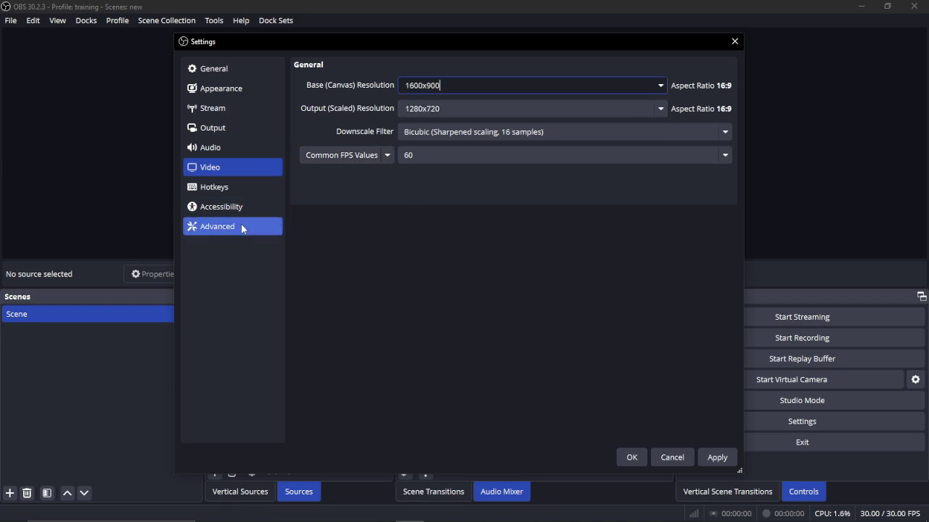
Review the Advanced settings, keeping Normal process priority and the Direct3D 11 renderer.
click(221, 226)
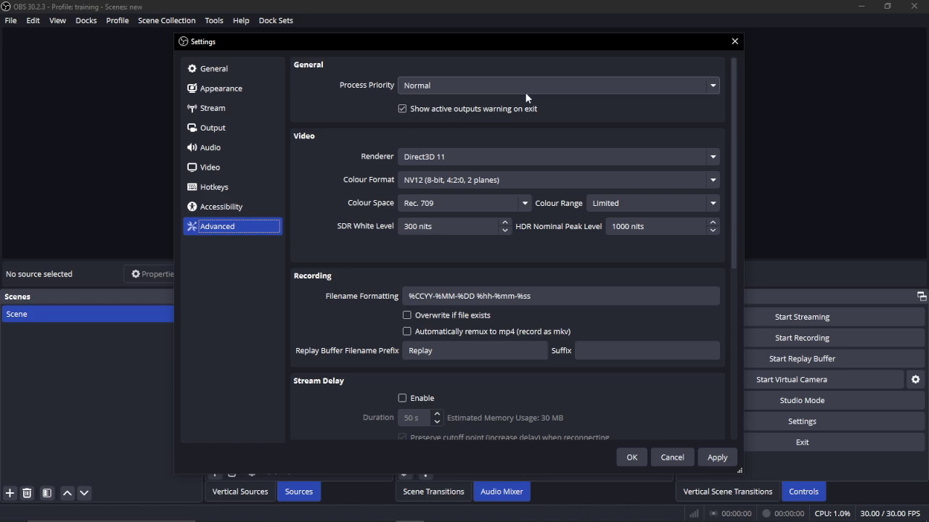
click(525, 92)
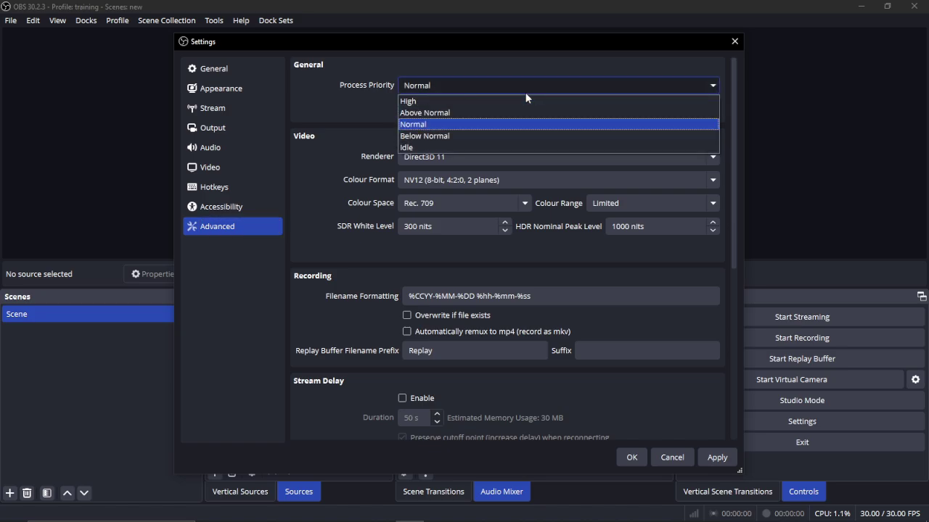
click(422, 124)
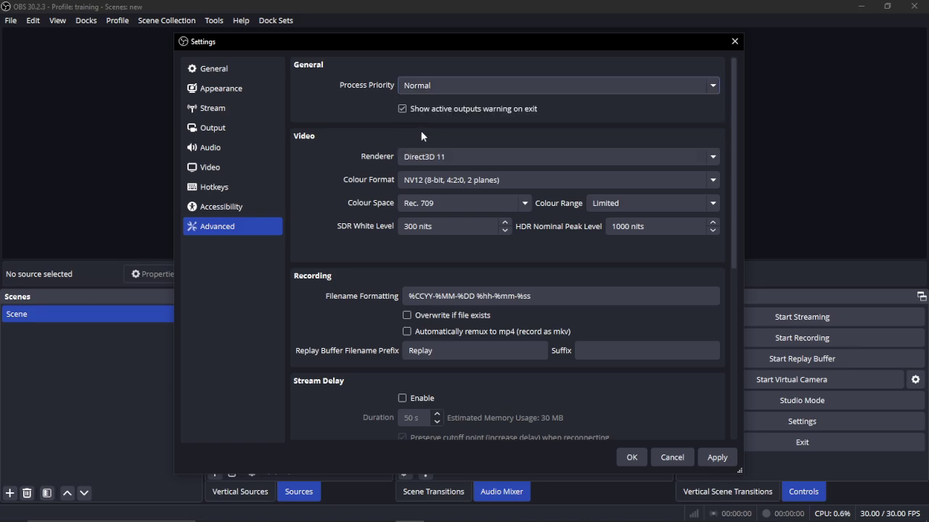
click(407, 157)
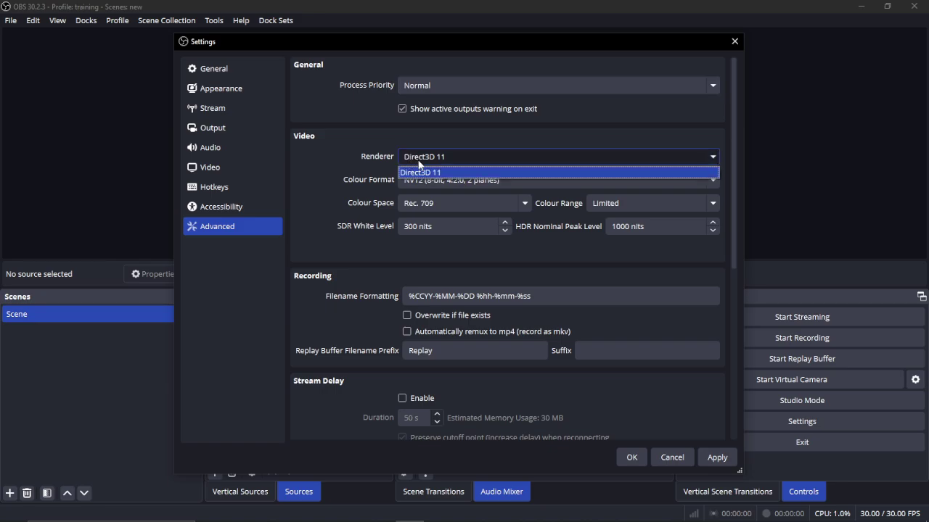
click(418, 164)
click(505, 230)
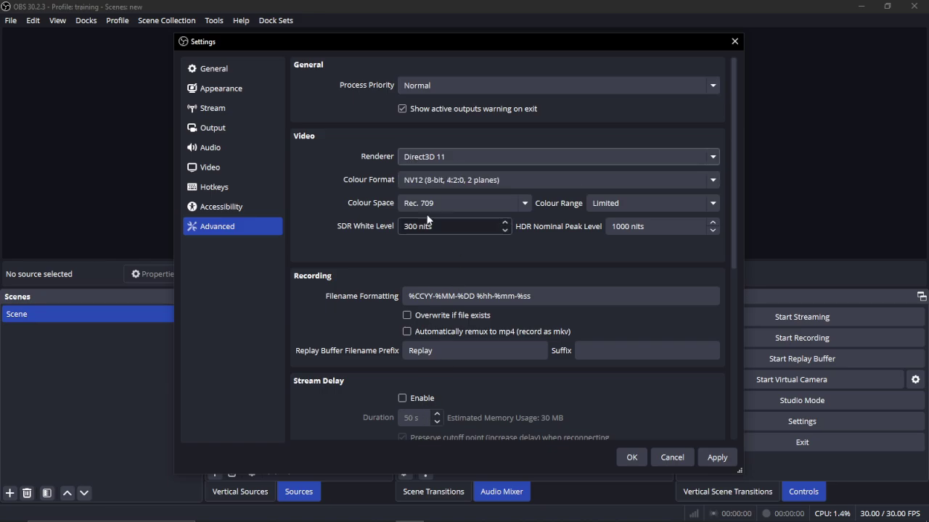
scroll(496, 337, down, 1)
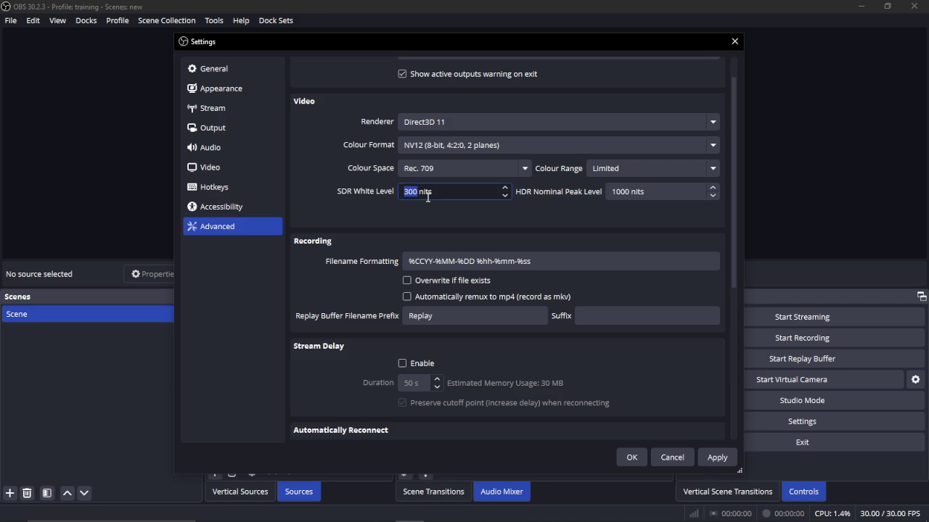
drag(734, 97, 676, 287)
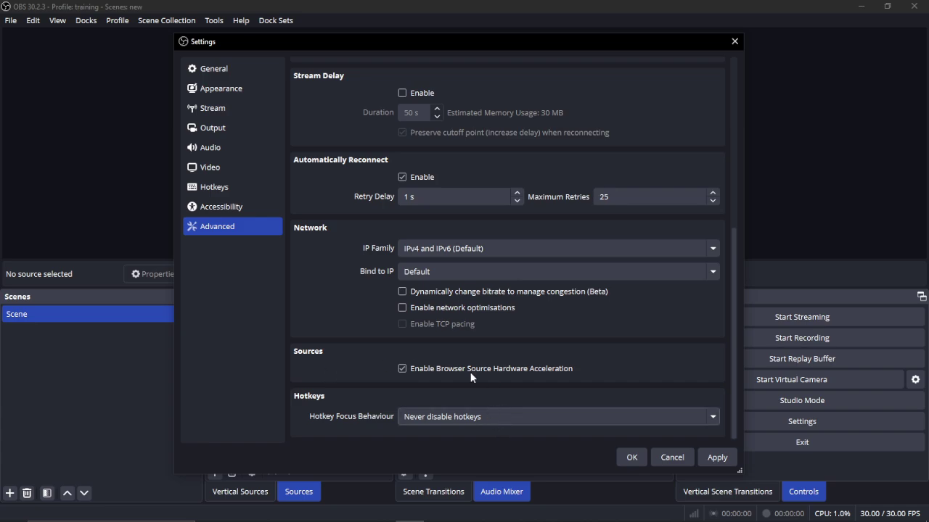
Use Headphones (7- Arctis 7+) for desktop audio and Microphone (6- USB Audio CODEC) for mic, then save.
click(241, 130)
click(207, 146)
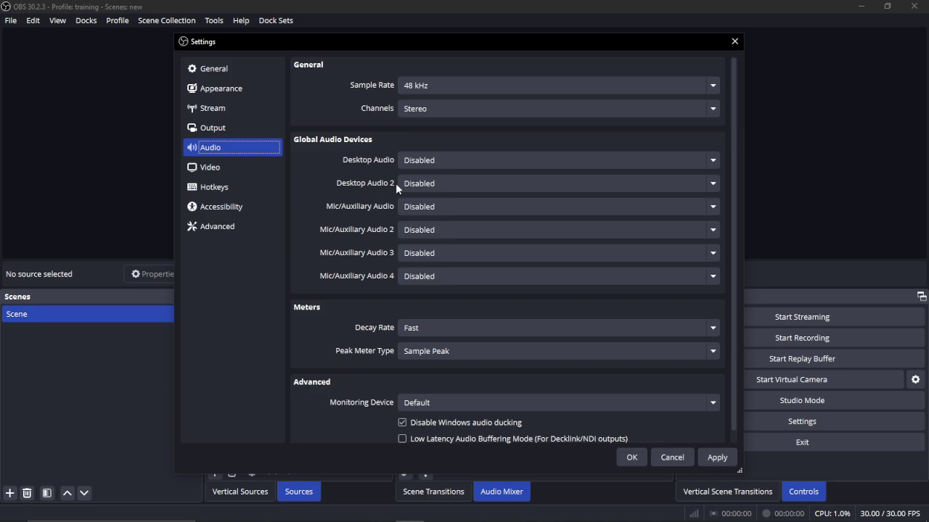
click(506, 159)
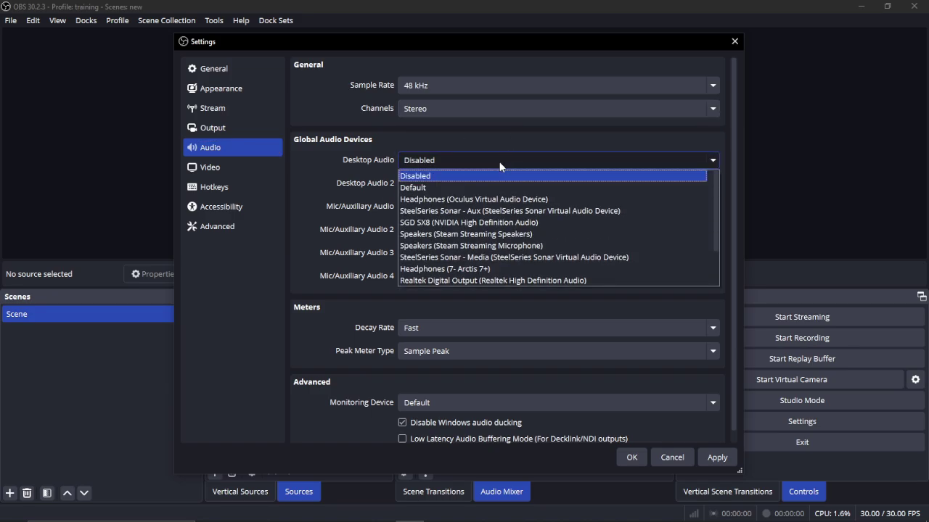
click(423, 269)
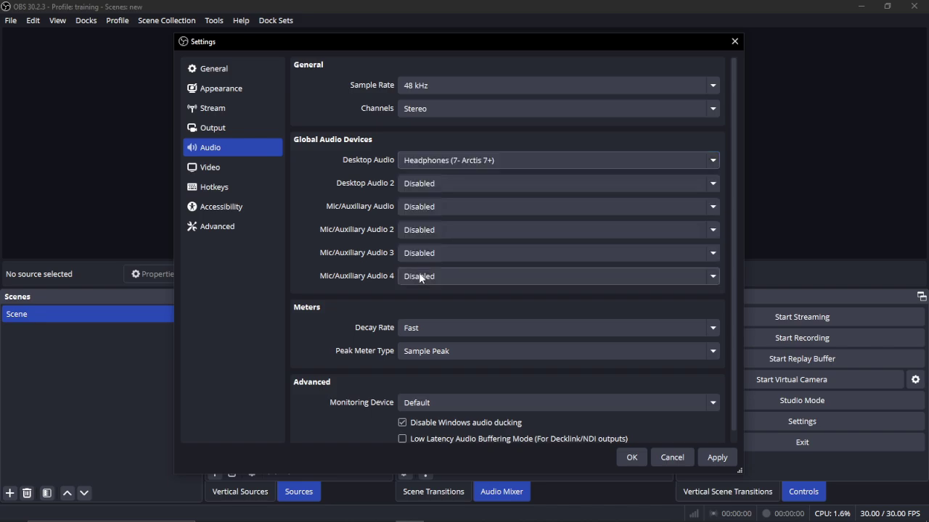
click(434, 211)
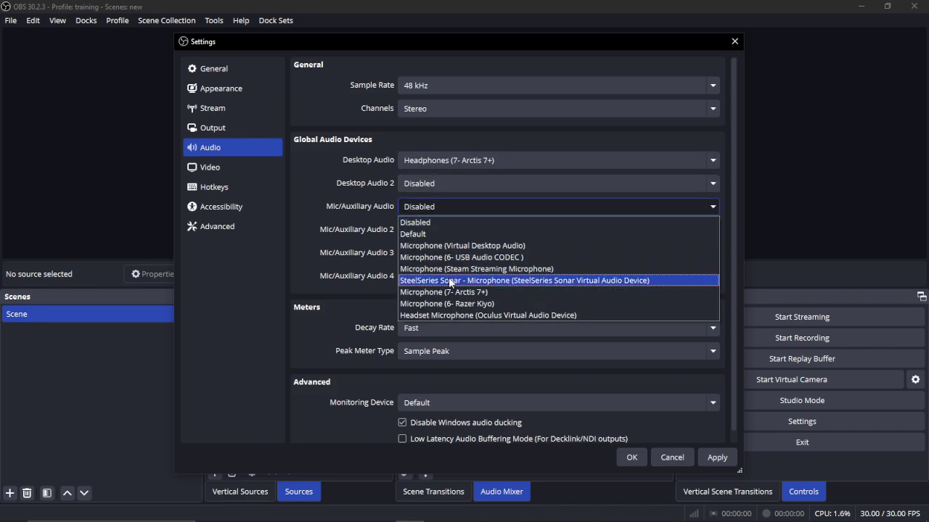
click(463, 258)
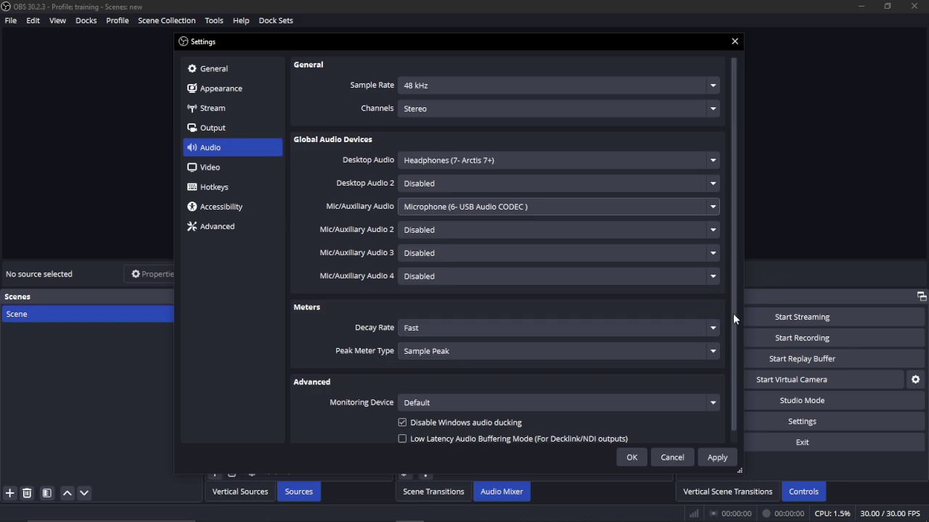
scroll(718, 363, down, 1)
key(Return)
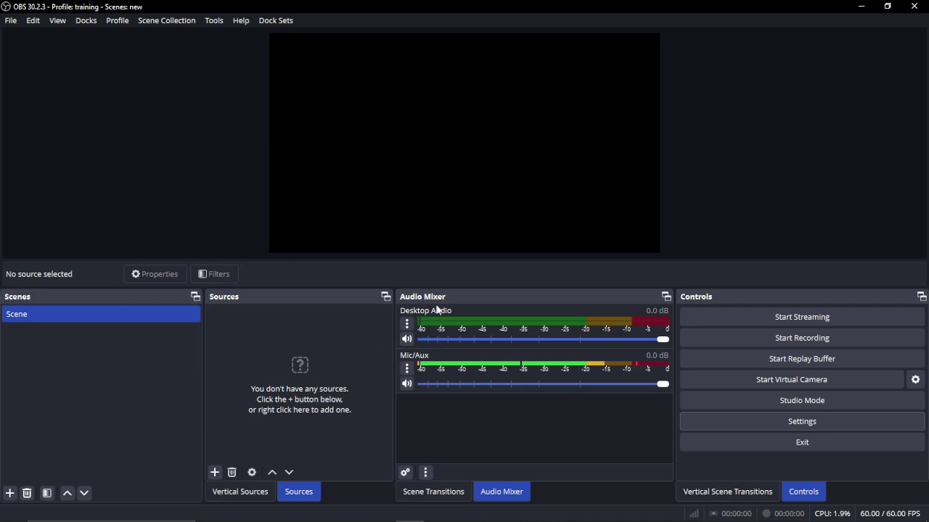
Add a Display Capture source of the primary HP LE2002x monitor (1600x900) to the scene.
mouse_move(294, 519)
right_click(247, 346)
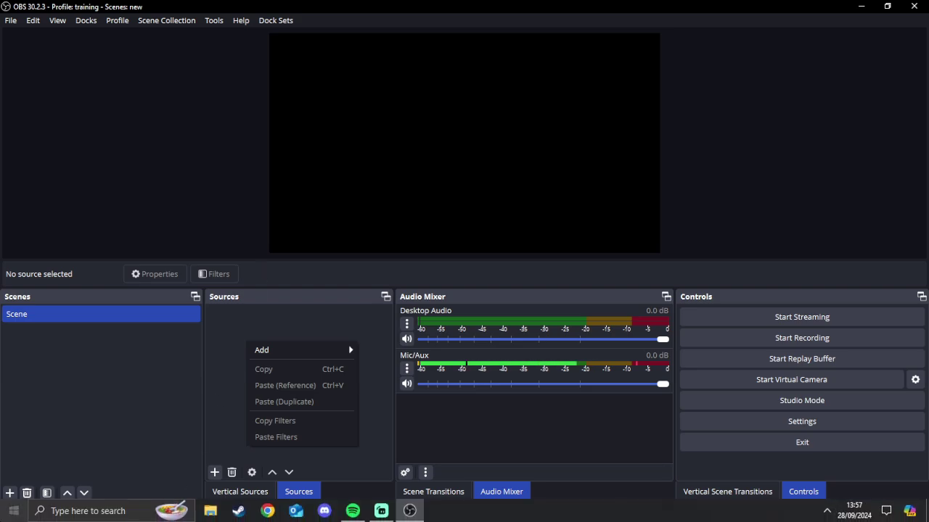
mouse_move(320, 349)
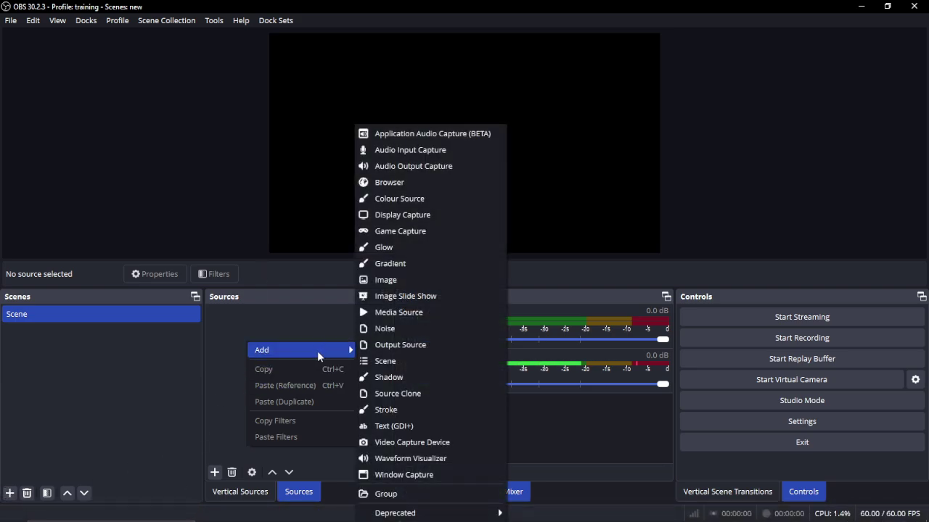
click(419, 217)
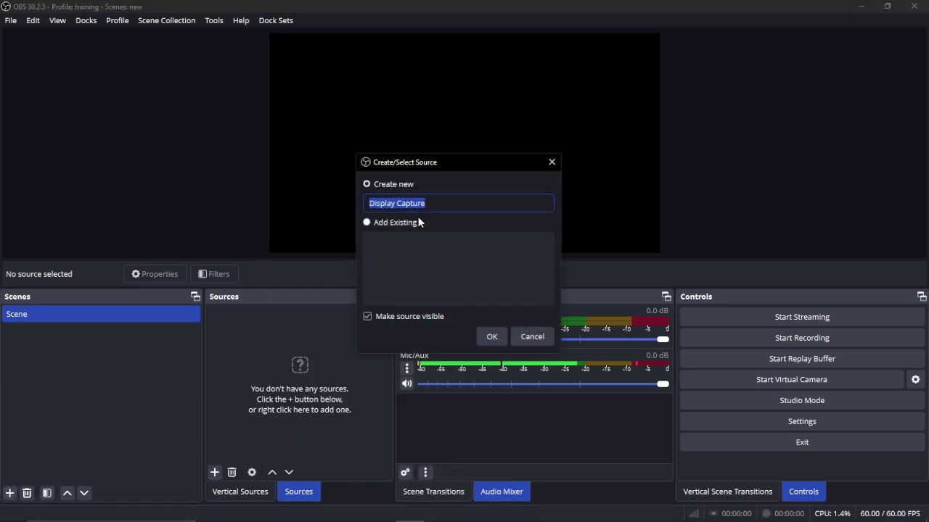
click(493, 336)
drag(689, 63, 819, 90)
drag(154, 174, 545, 174)
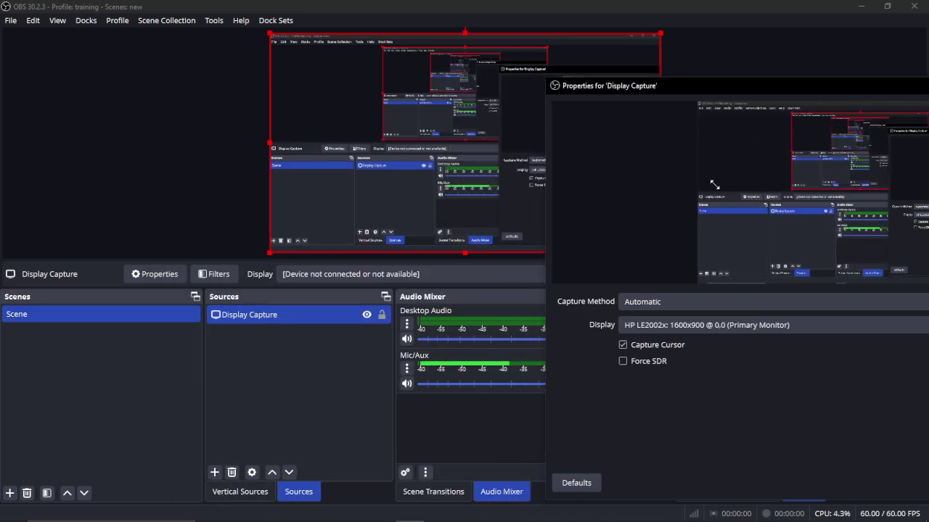
drag(771, 86, 299, 39)
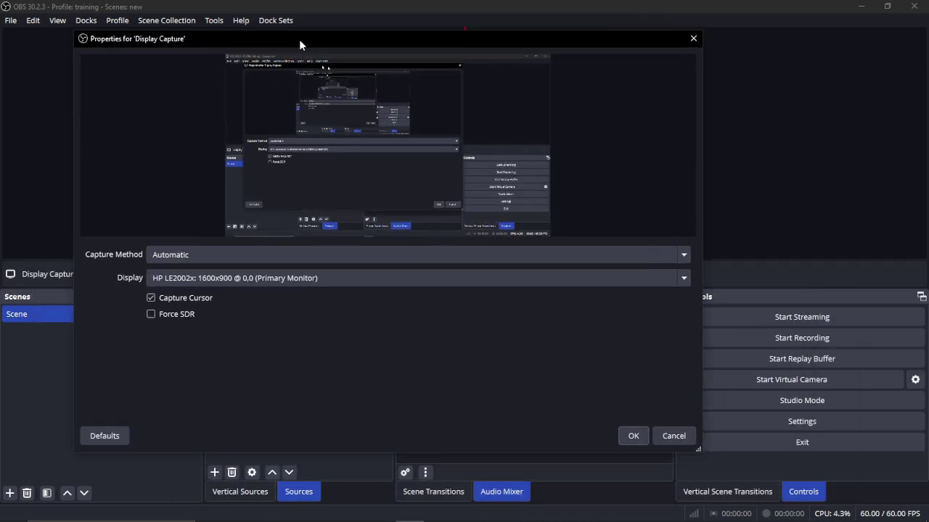
click(629, 435)
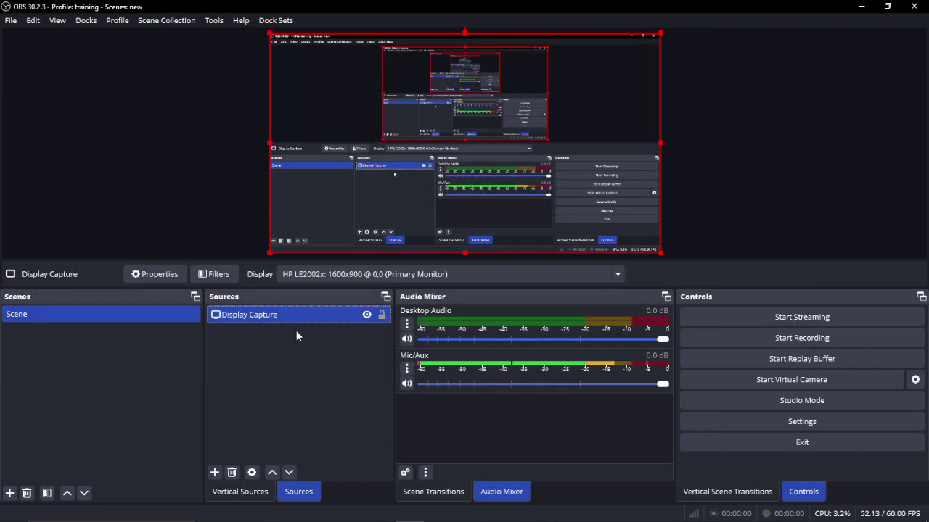
Restore OBS from full screen and launch Cursed 3 from the desktop to test the capture.
drag(522, 10, 485, 35)
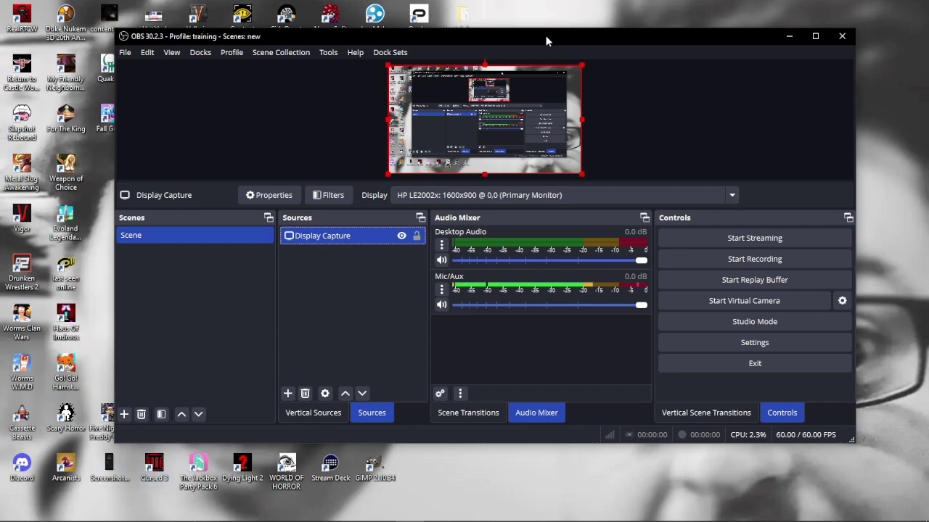
double_click(157, 471)
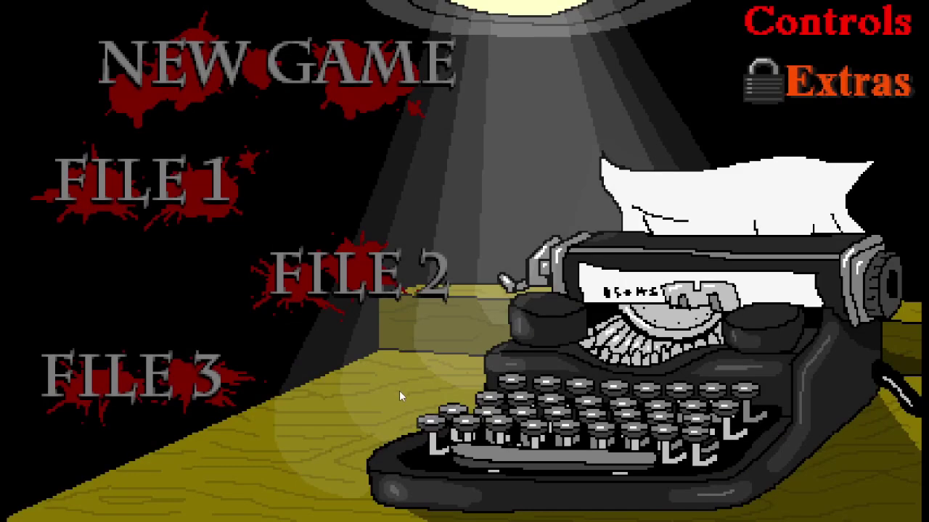
key(super)
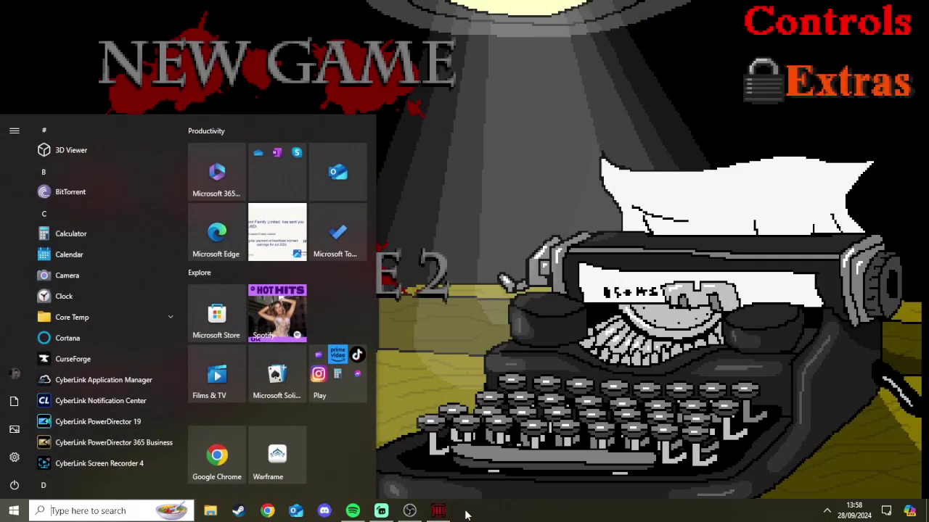
Park the OBS window at the right edge of the desktop, keeping the Display Capture source.
drag(479, 333, 447, 54)
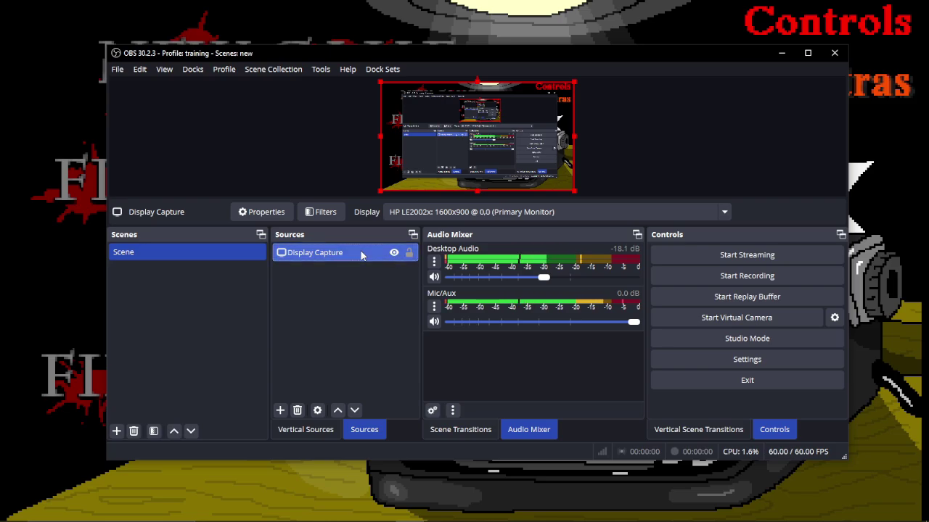
key(Delete)
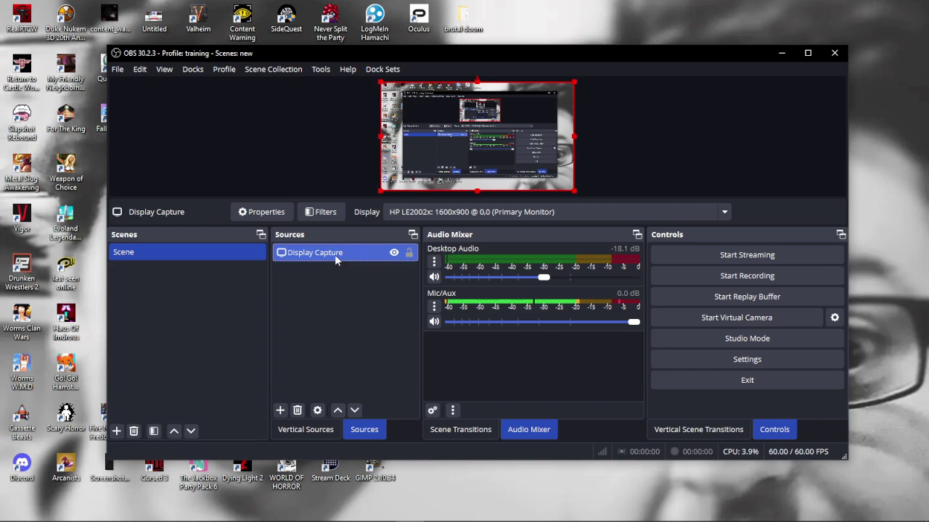
drag(525, 48, 854, 59)
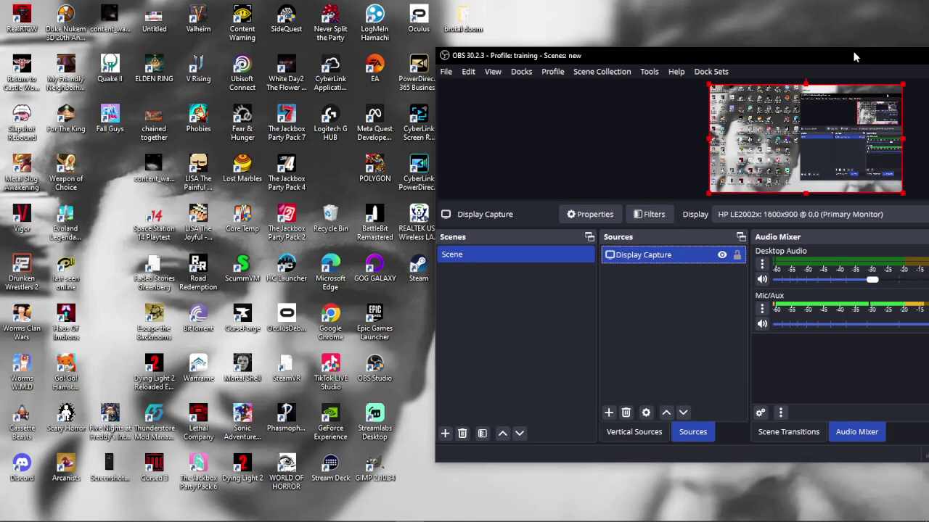
Launch Mortal Shell, delete the Display Capture source, and dismiss two pop-up notifications.
double_click(241, 365)
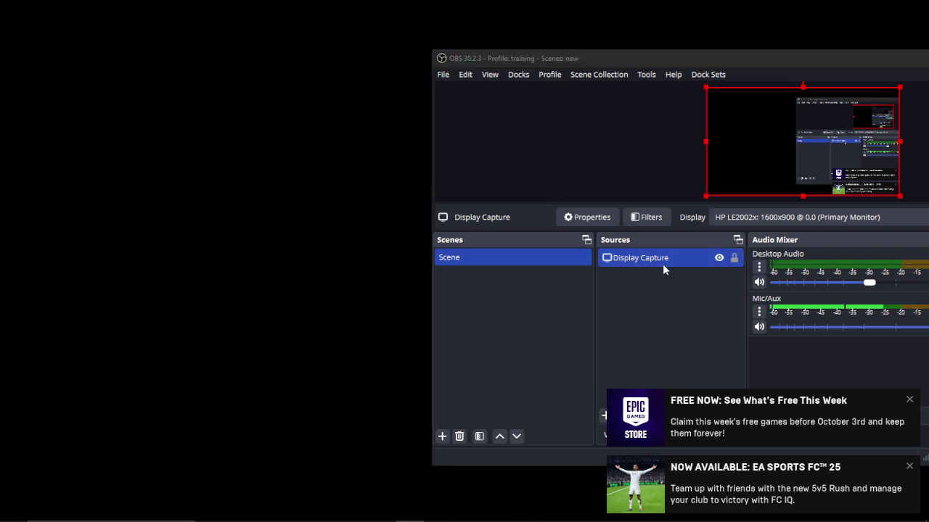
key(Delete)
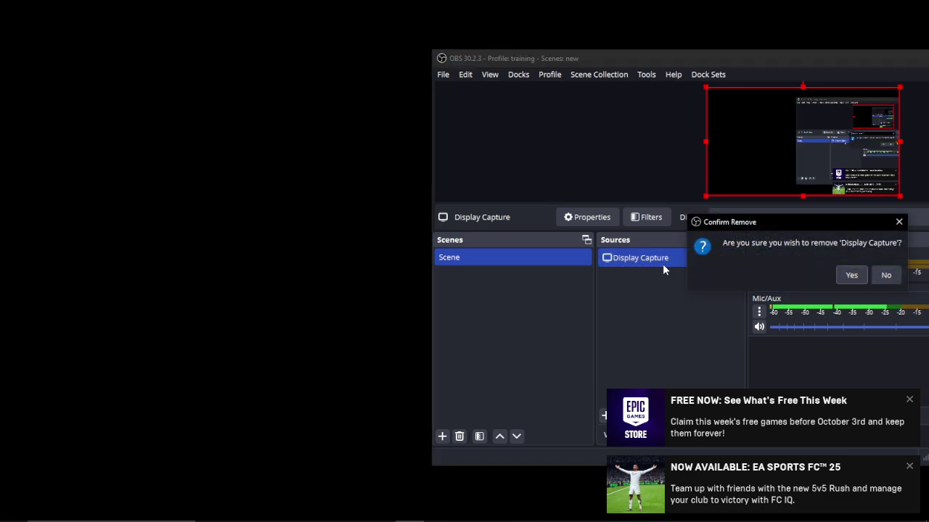
click(857, 277)
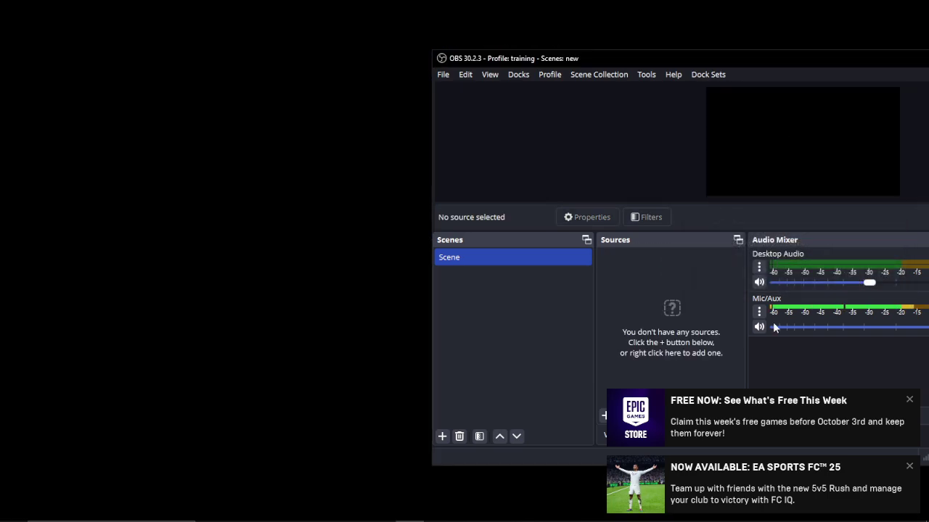
click(908, 400)
click(908, 465)
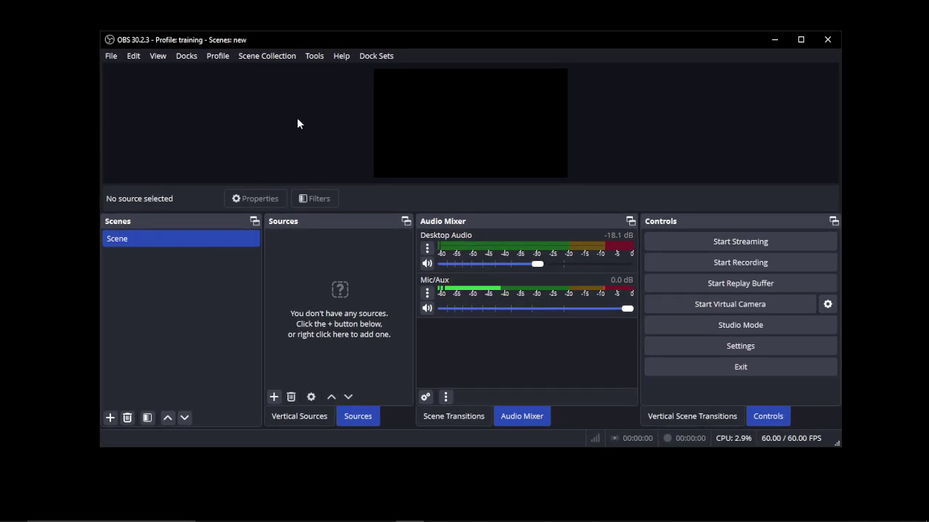
Add a Game Capture source in 'Capture any full-screen application' mode and reopen its properties.
click(275, 397)
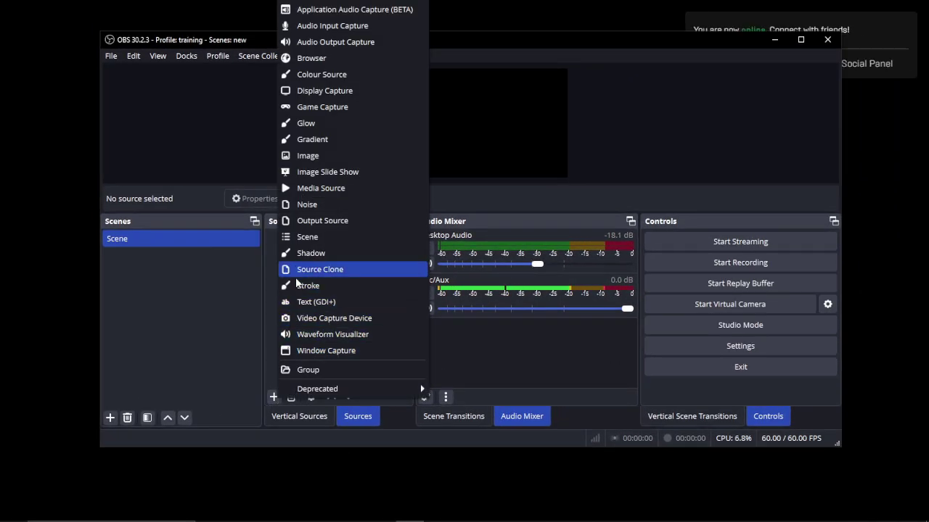
click(309, 108)
click(499, 317)
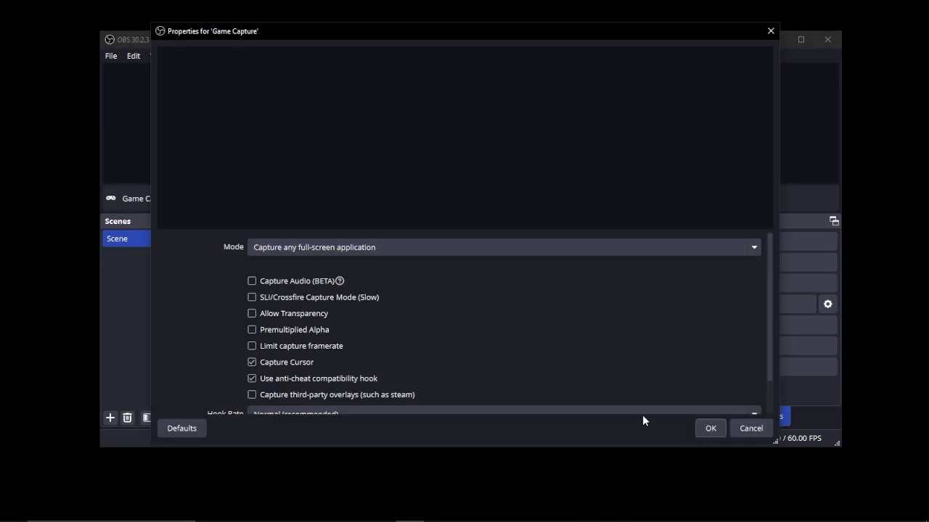
click(708, 429)
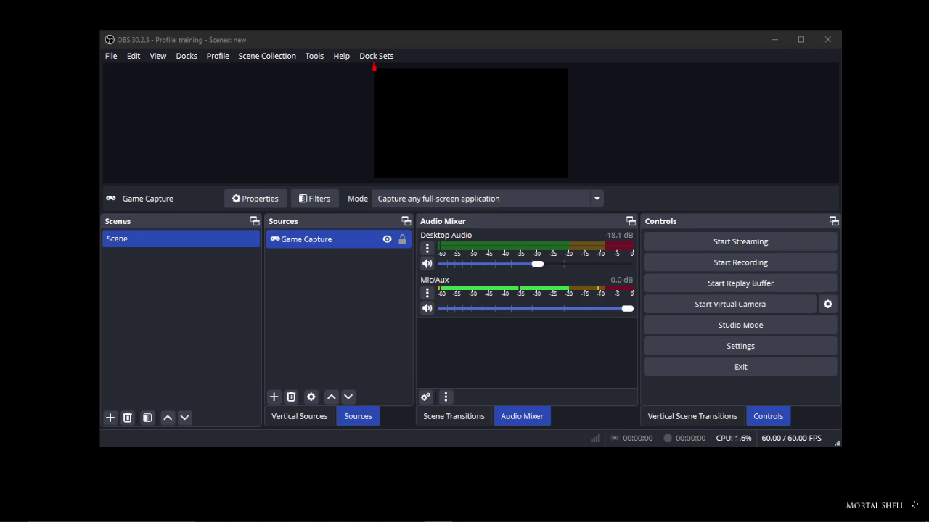
double_click(329, 243)
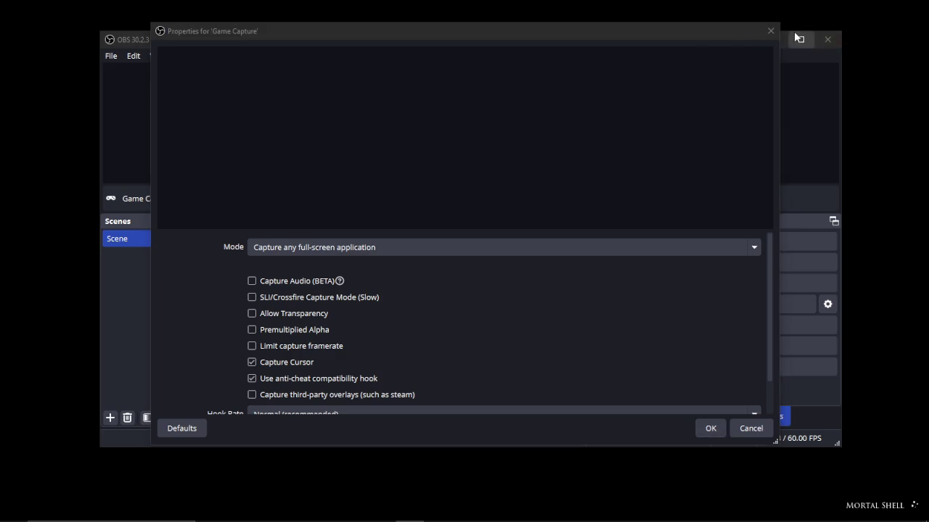
click(771, 30)
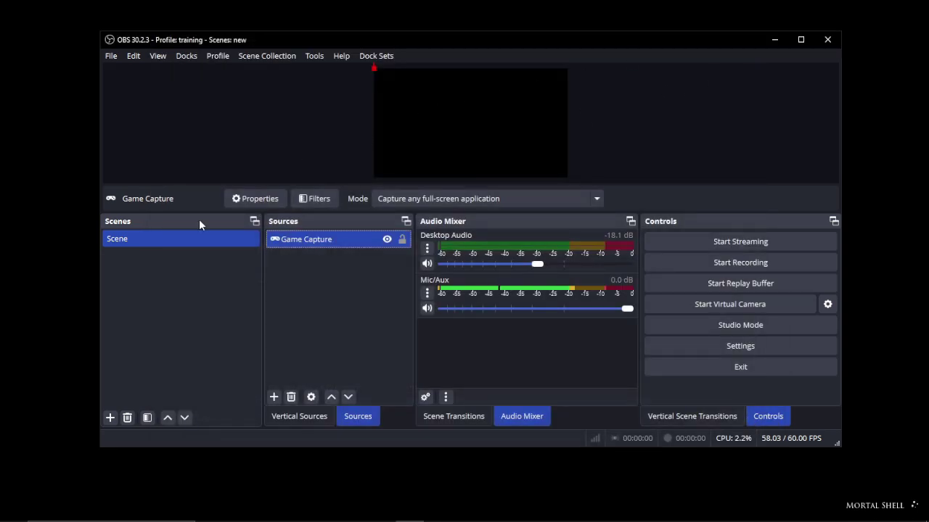
double_click(319, 245)
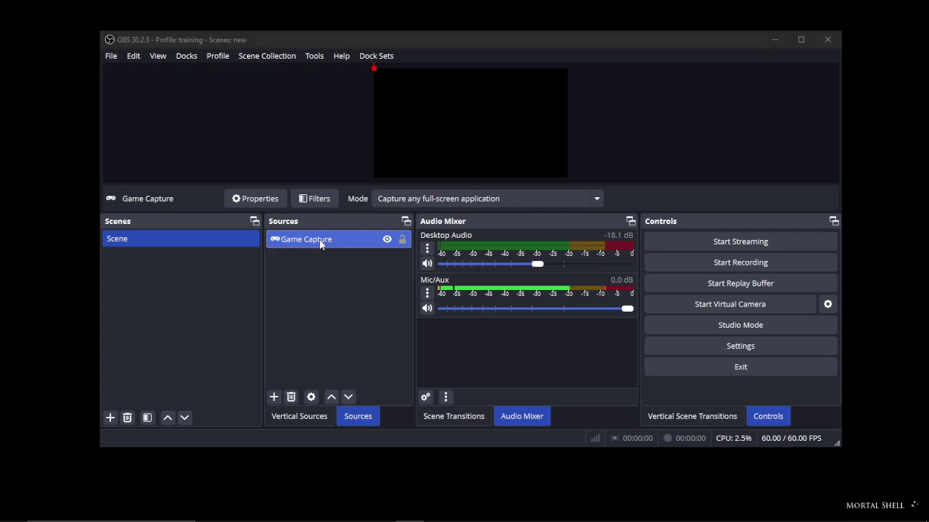
Try the Game Capture modes 'Capture specific window' and 'Capture any full-screen application'.
click(324, 247)
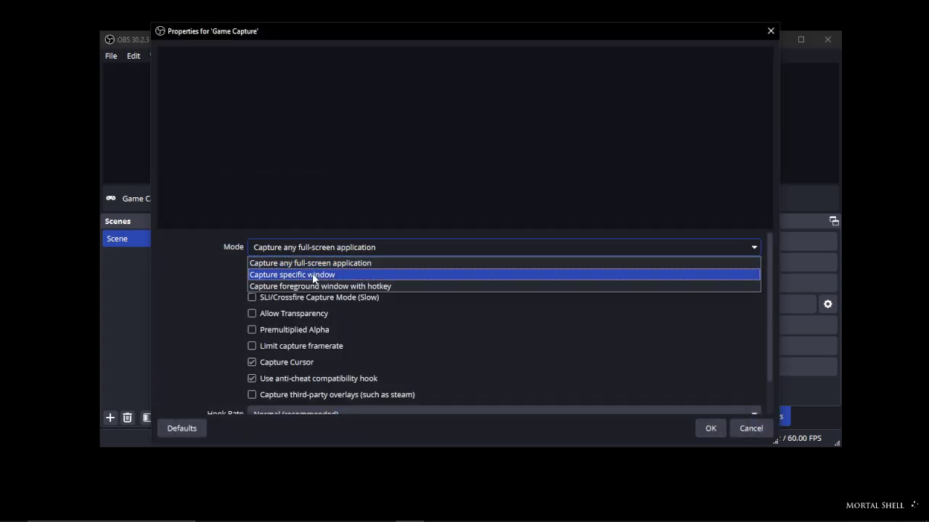
click(312, 274)
click(312, 272)
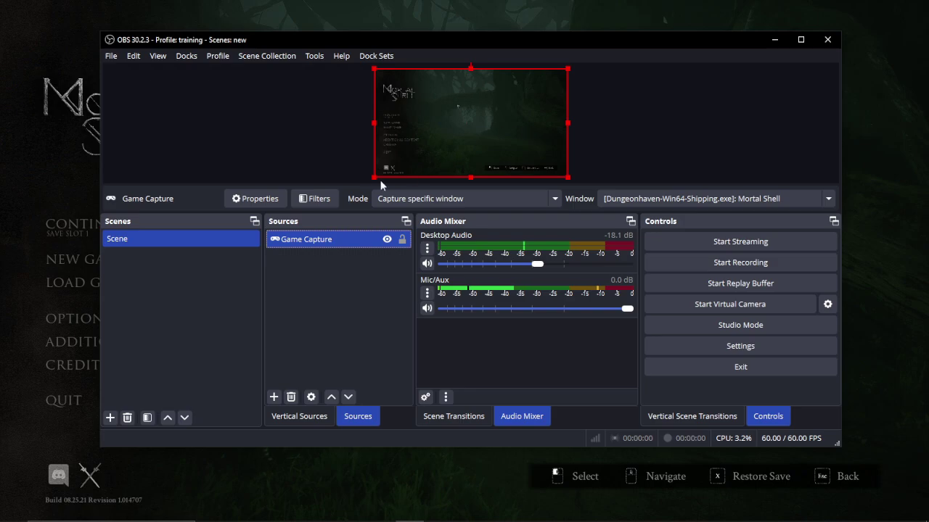
double_click(338, 238)
click(349, 250)
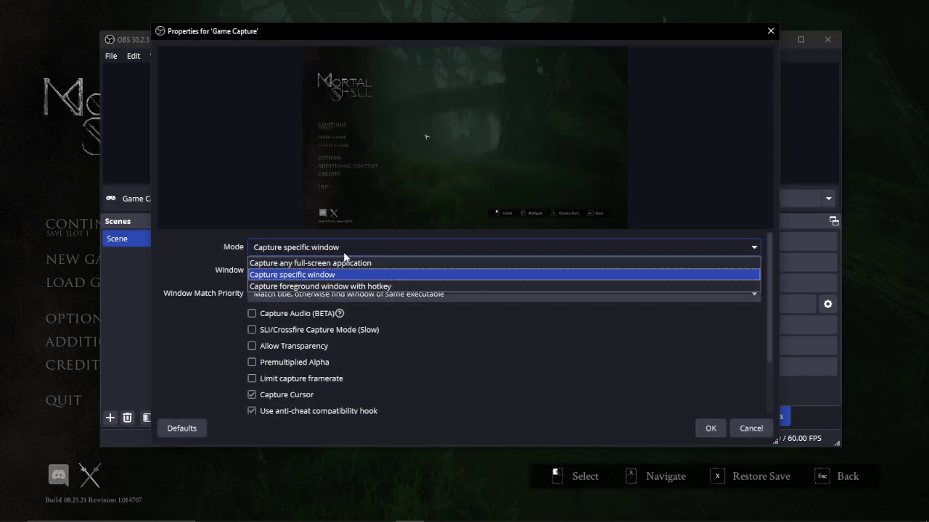
click(305, 263)
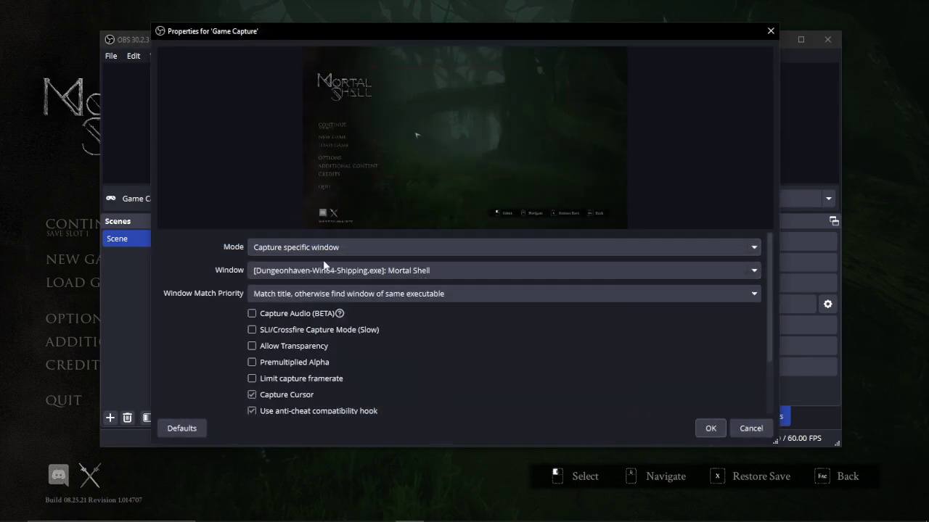
click(341, 271)
Set Game Capture to 'Capture specific window' targeting Mortal Shell and confirm.
click(340, 274)
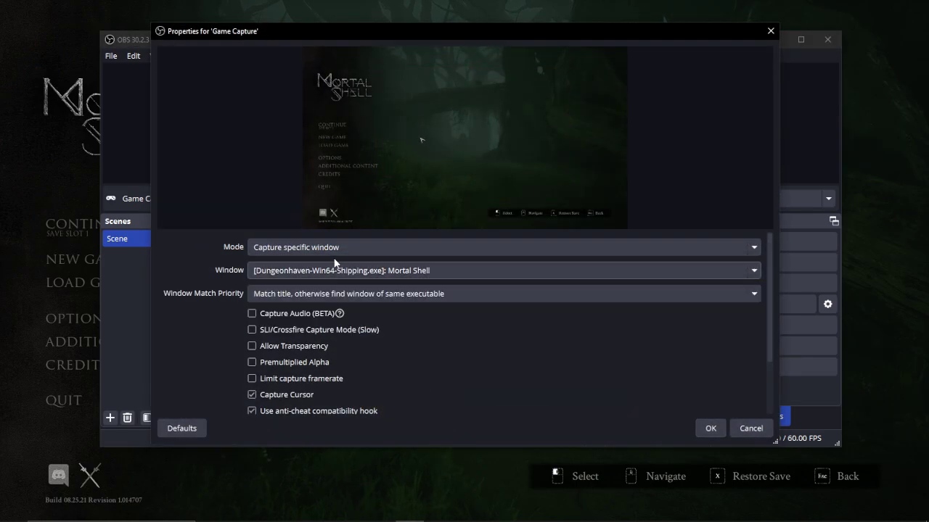
click(332, 249)
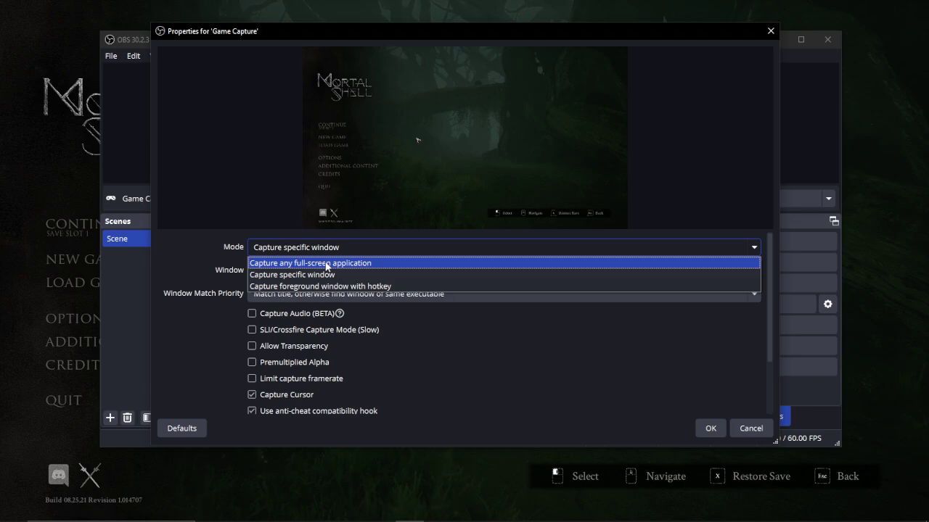
click(327, 264)
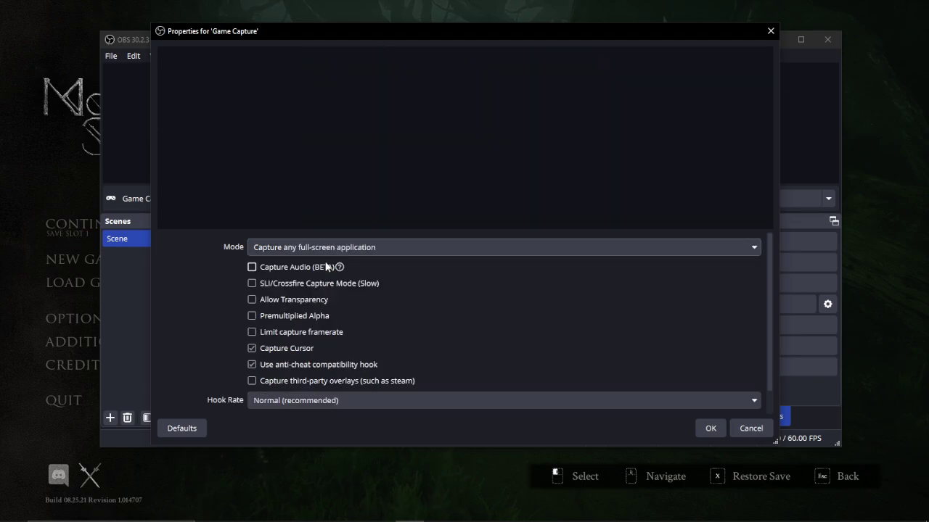
click(710, 428)
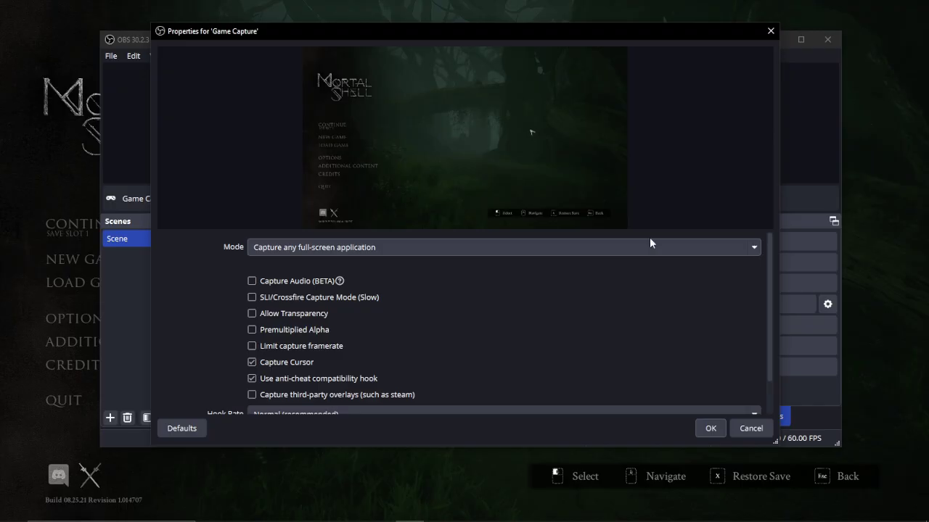
click(642, 249)
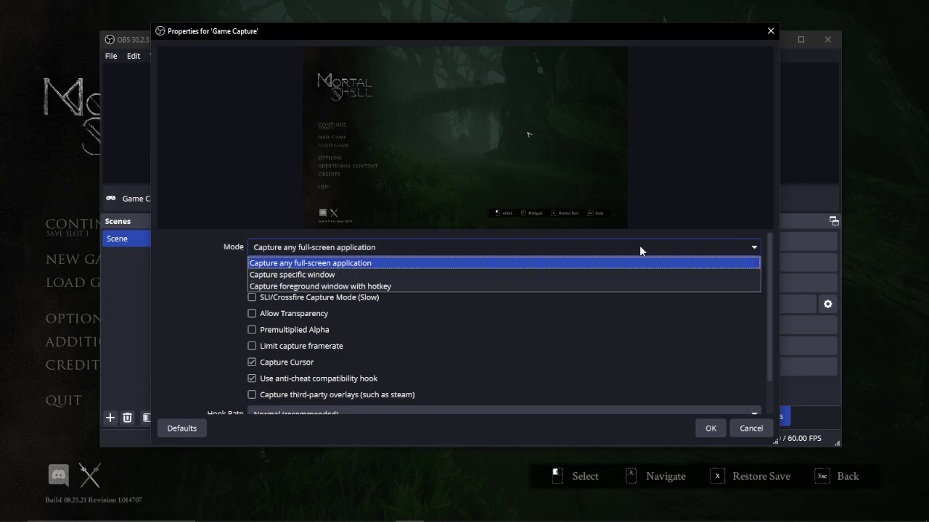
click(374, 274)
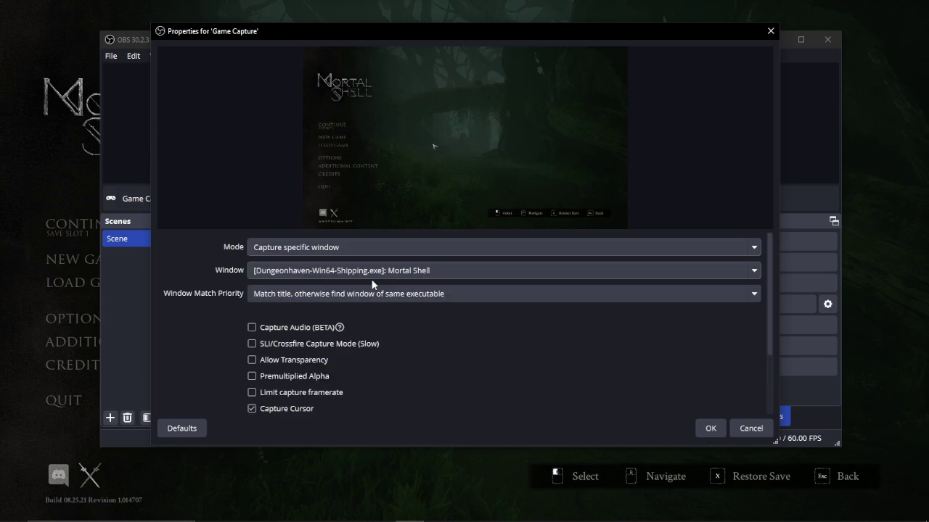
click(717, 427)
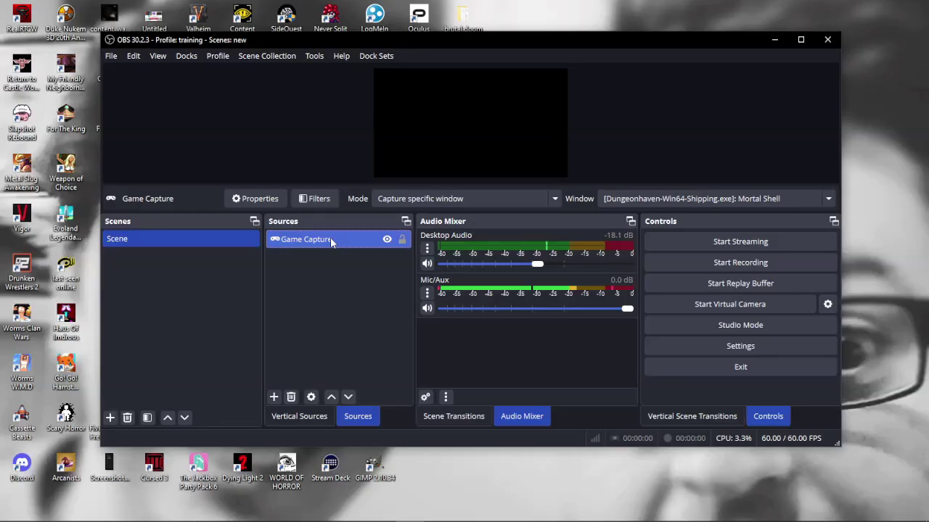
Delete the Game Capture source and move the narrowed OBS window to the right side.
key(Delete)
click(517, 256)
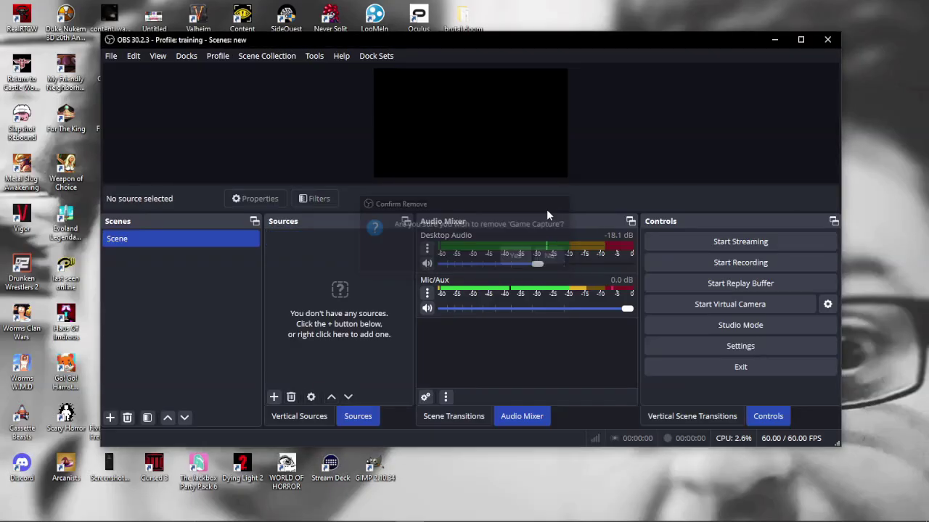
drag(473, 42, 664, 89)
drag(290, 203, 451, 204)
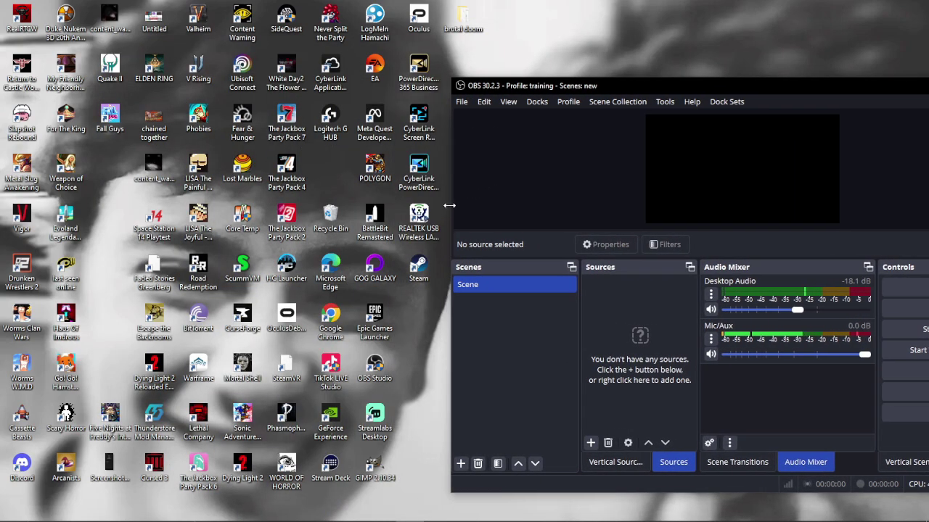
Launch Fear & Hunger by searching 'fear' in the Start menu.
key(super)
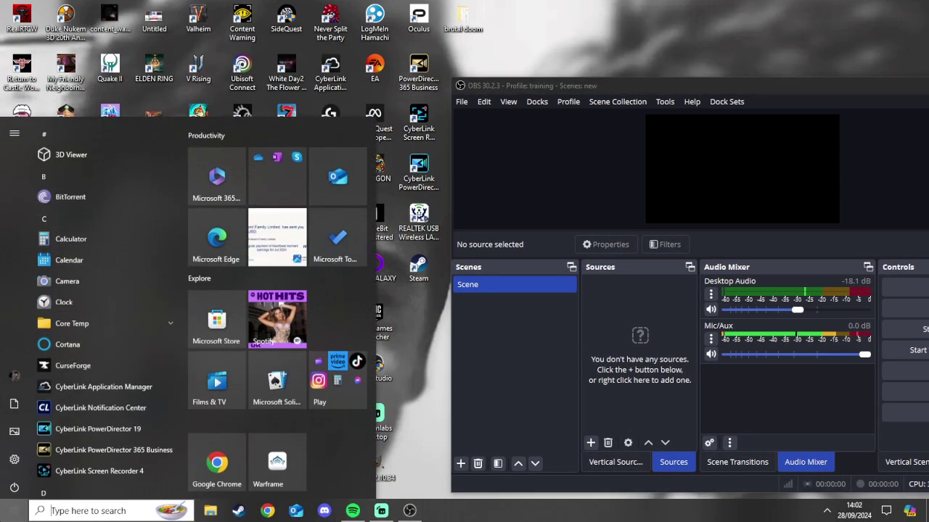
text(fear)
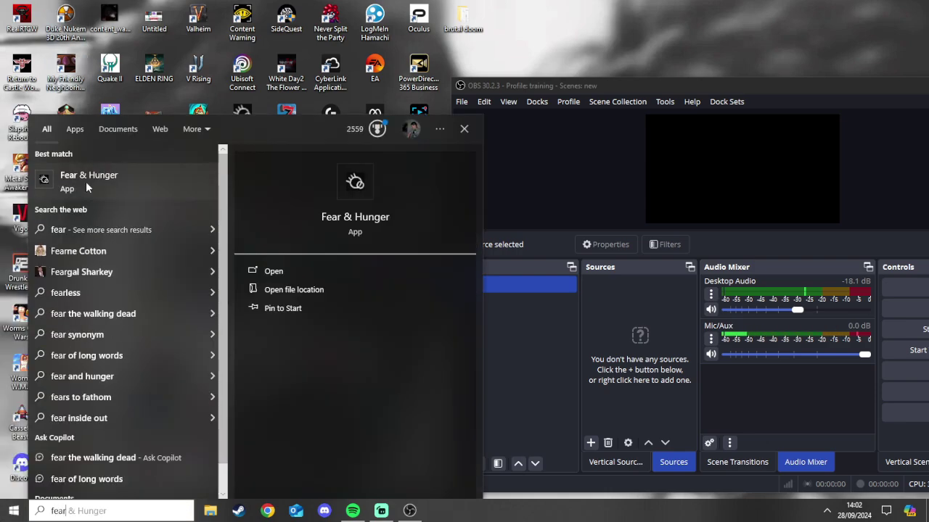
click(86, 183)
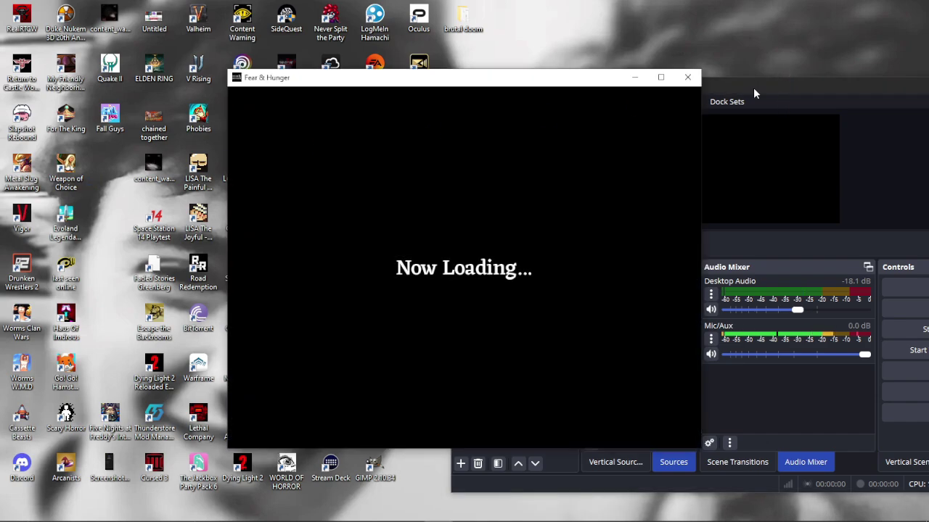
Place the game window at the top of the screen with OBS beside it.
mouse_move(753, 87)
mouse_down()
mouse_move(925, 122)
mouse_move(147, 368)
mouse_move(477, 280)
mouse_move(534, 254)
mouse_up()
drag(528, 78, 529, 10)
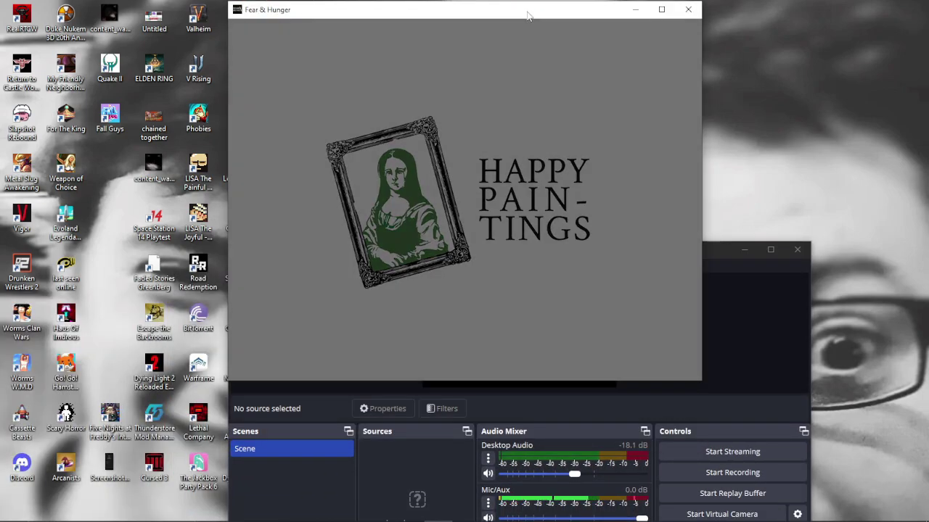
click(714, 253)
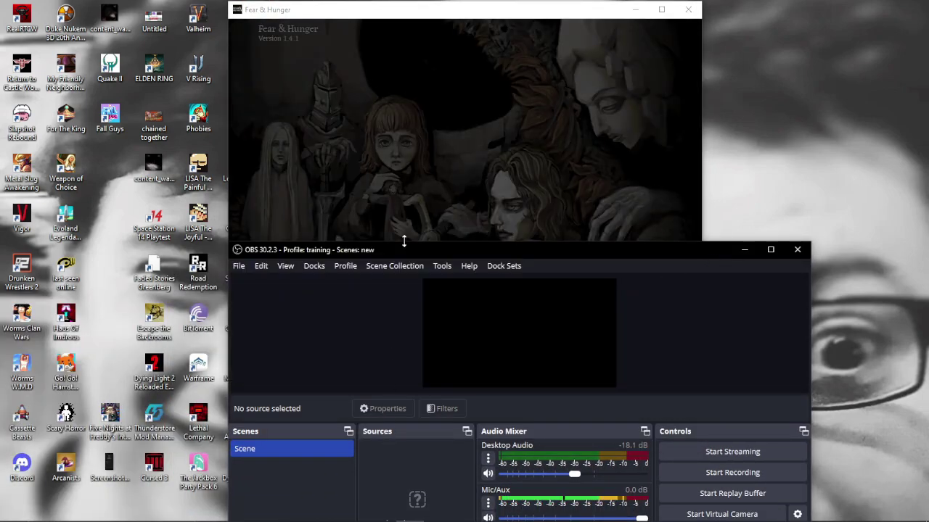
drag(493, 250, 624, 87)
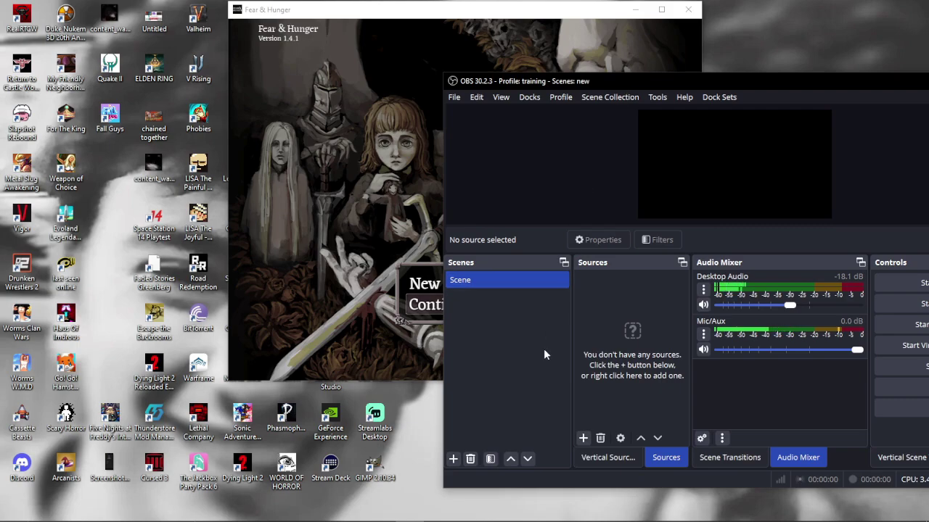
Add a Window Capture of the Fear & Hunger window and enlarge it in the preview.
click(583, 439)
click(608, 389)
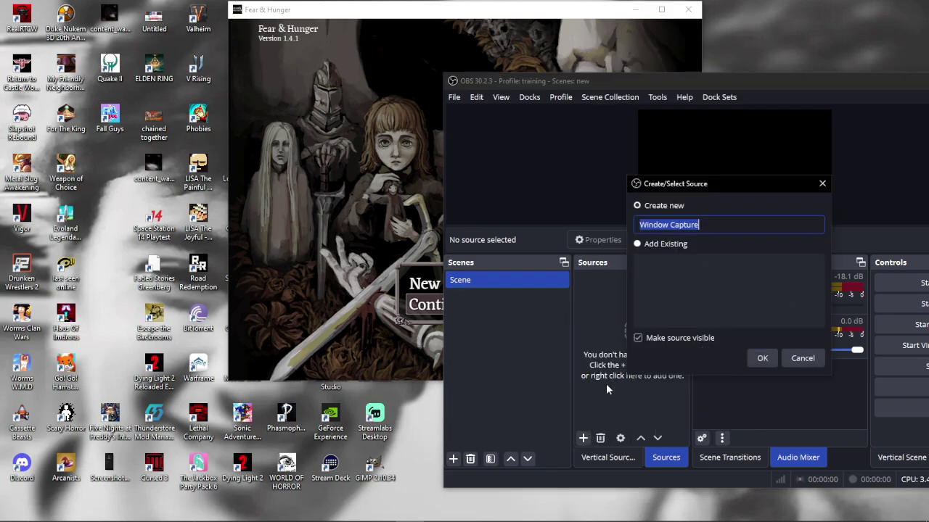
click(760, 358)
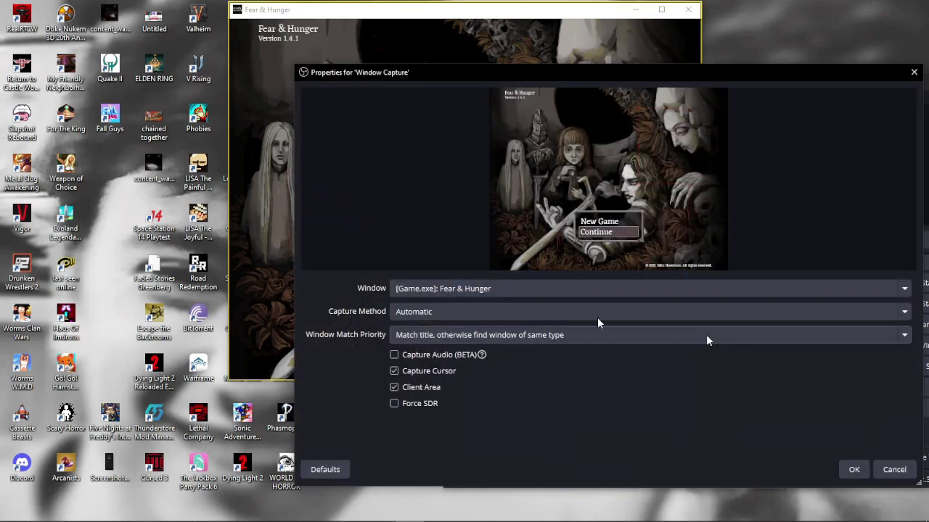
click(853, 470)
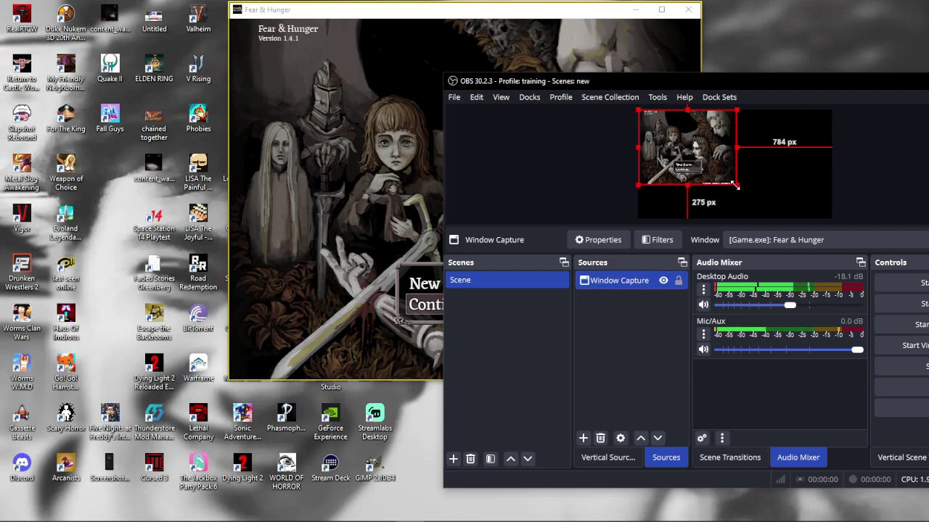
drag(735, 185, 833, 217)
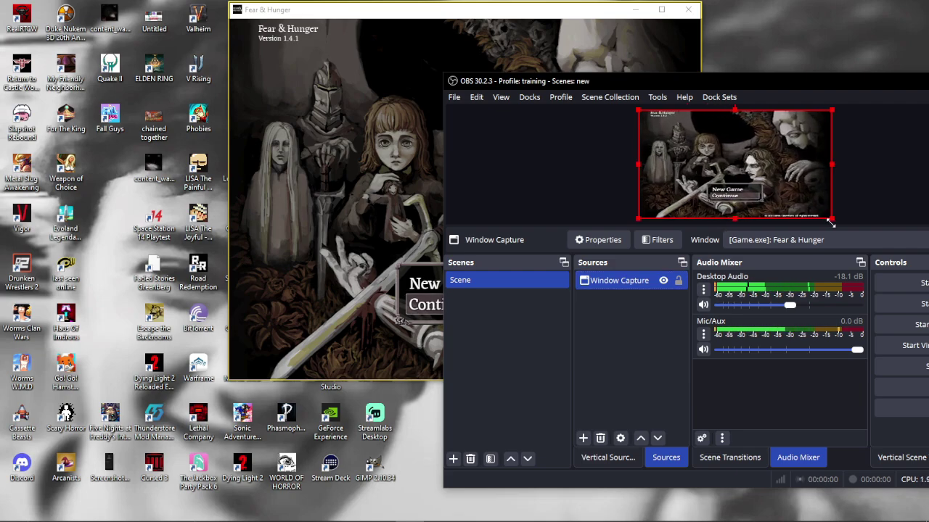
drag(749, 80, 437, 126)
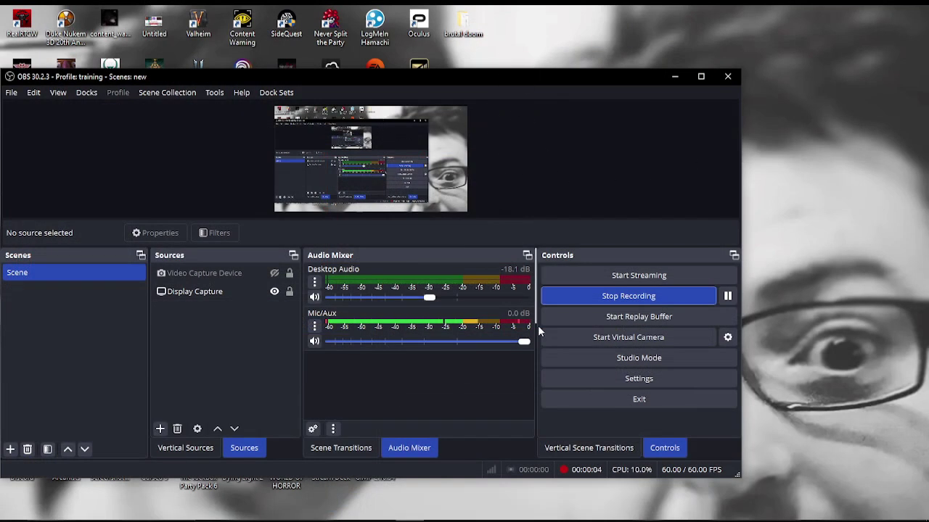
Maximise OBS and select the Display Capture in the preview.
drag(477, 79, 504, 2)
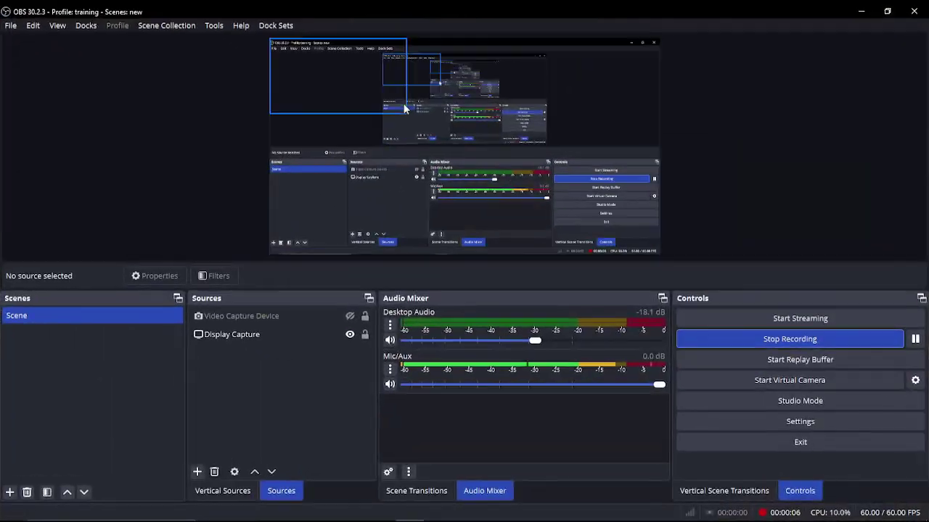
click(629, 208)
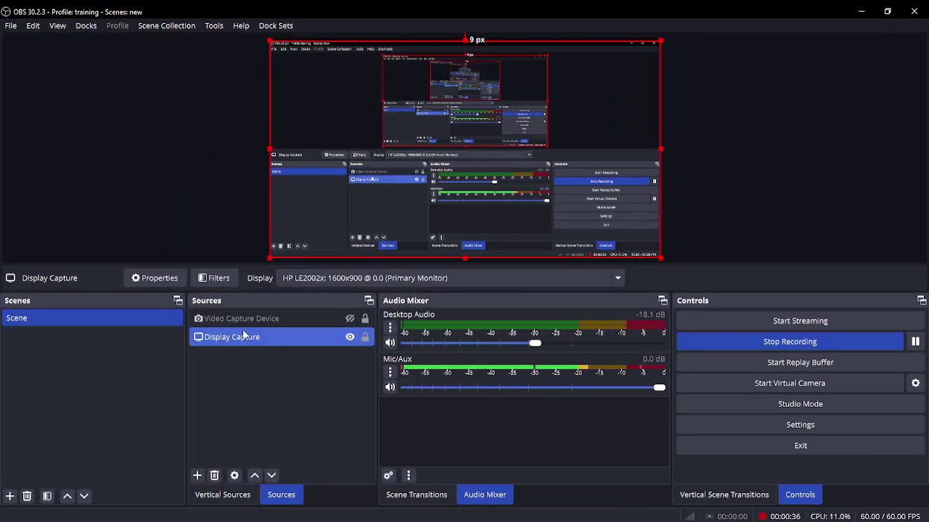
click(490, 307)
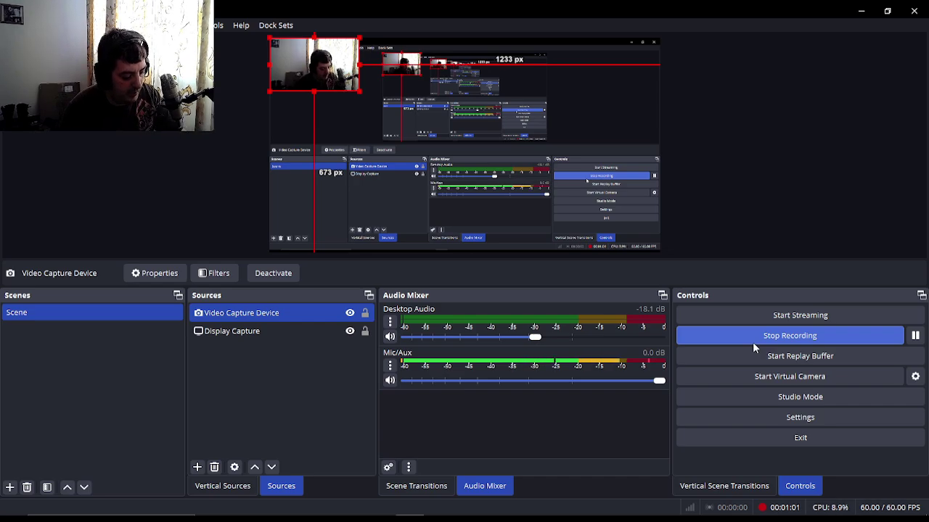
Open the Filters window for the Mic/Aux audio channel.
click(390, 366)
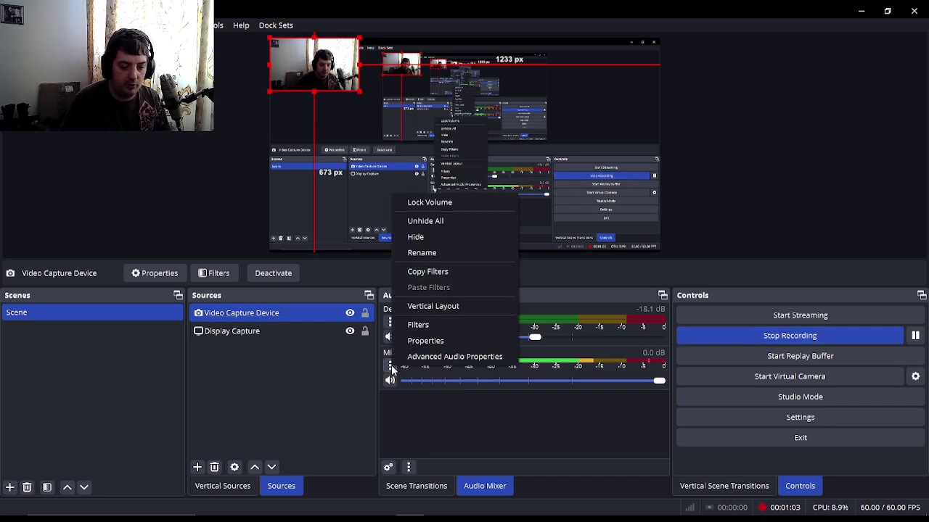
click(419, 325)
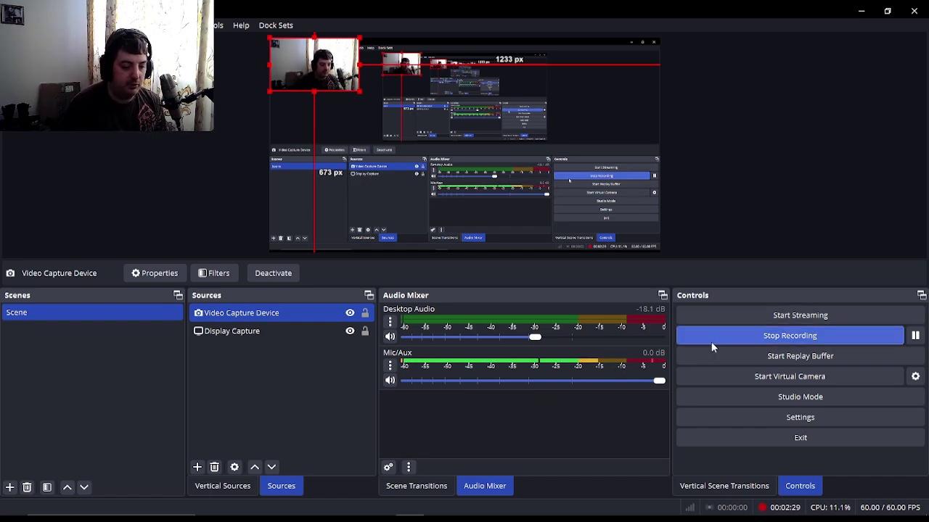
Turn off the Video Capture Device source's visibility in the Sources list.
click(351, 312)
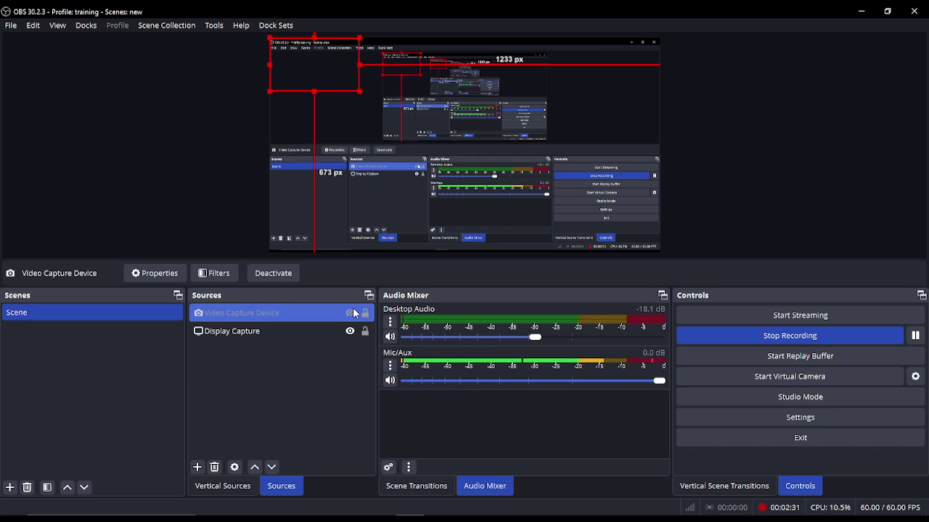